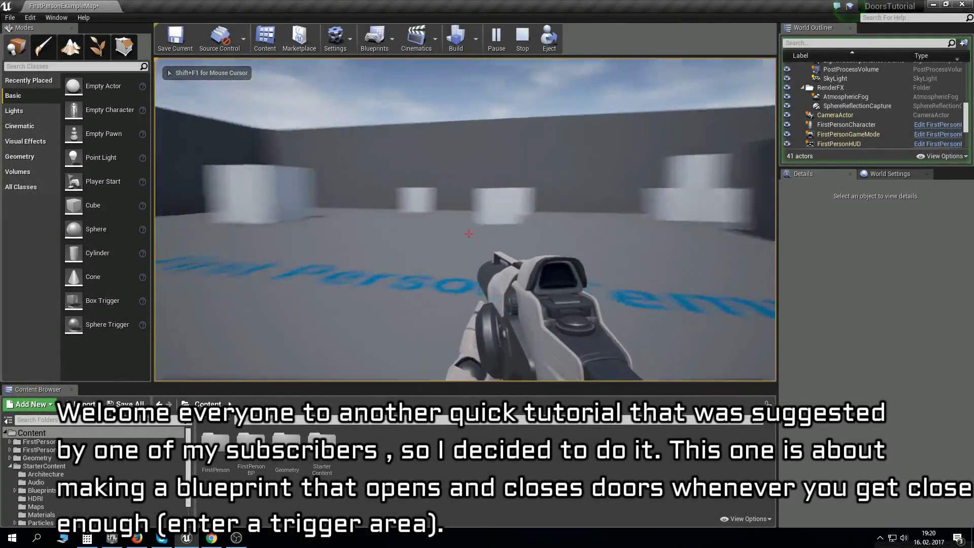
Step: Stop the game preview, then create and open a new Actor blueprint named Doors
key(Escape)
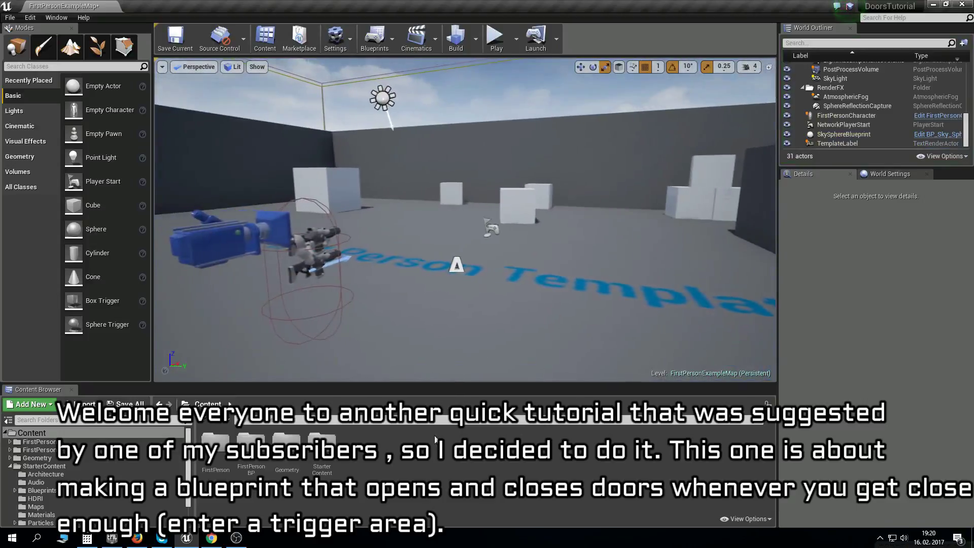
right_click(357, 445)
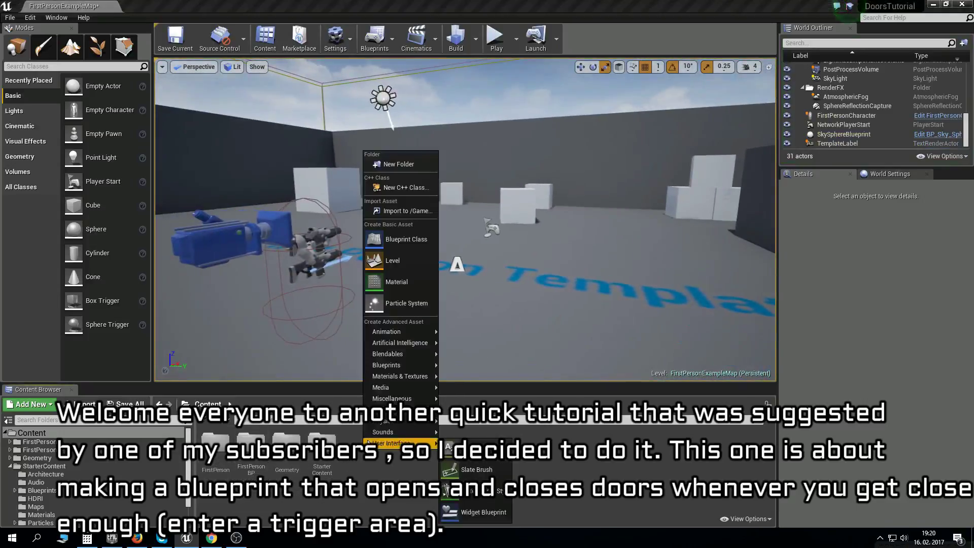
click(391, 238)
click(397, 172)
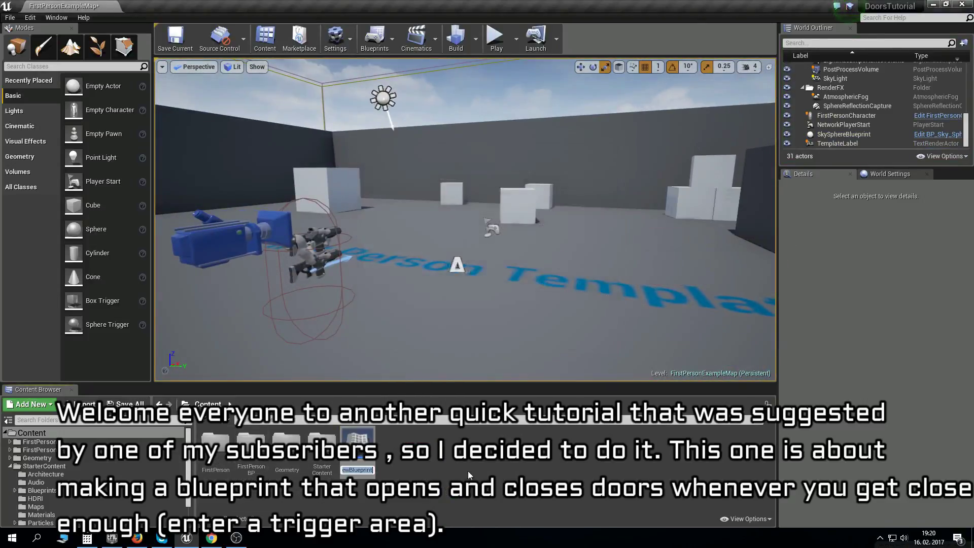
text(Doors)
key(Return)
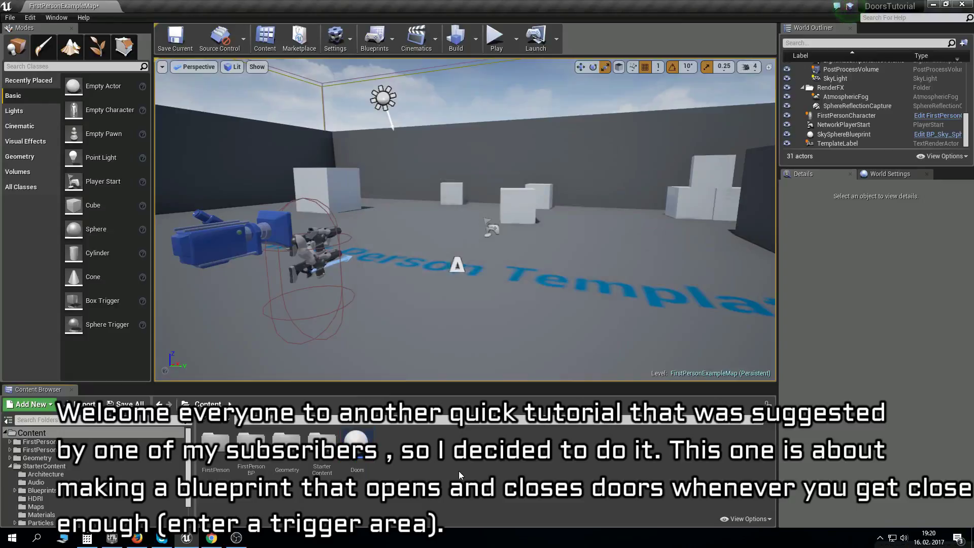
double_click(357, 444)
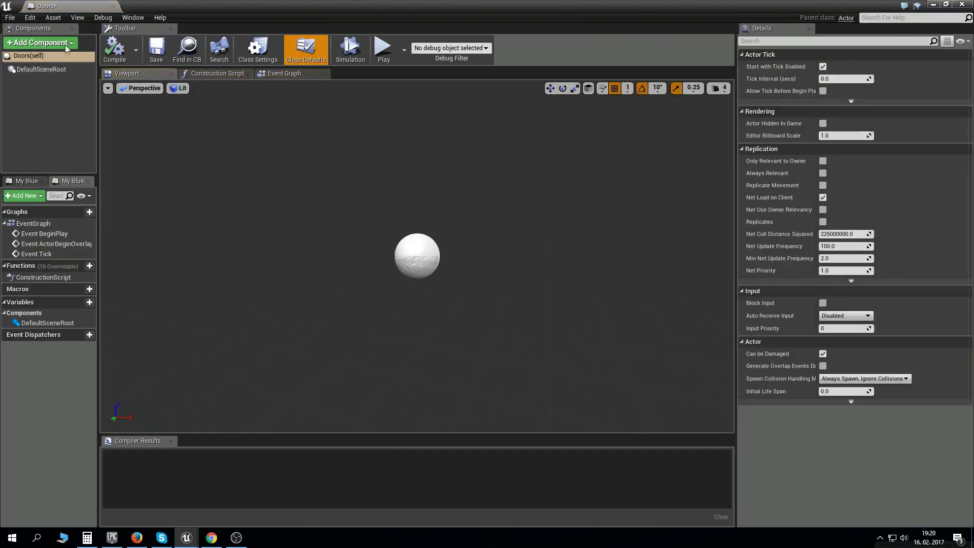
Step: Add a StaticMesh component using SM_DoorFrame and frame the door frame in the viewport
click(60, 43)
text(static)
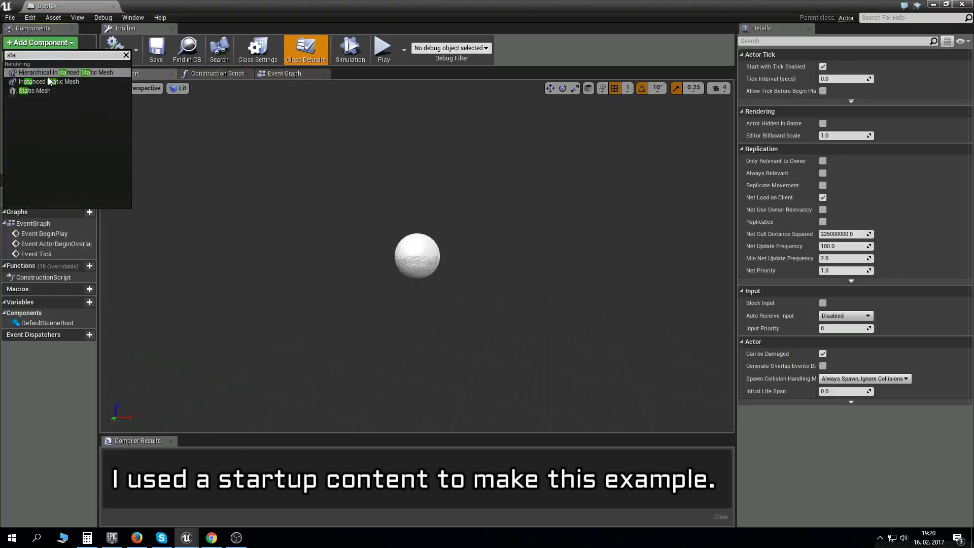
click(34, 90)
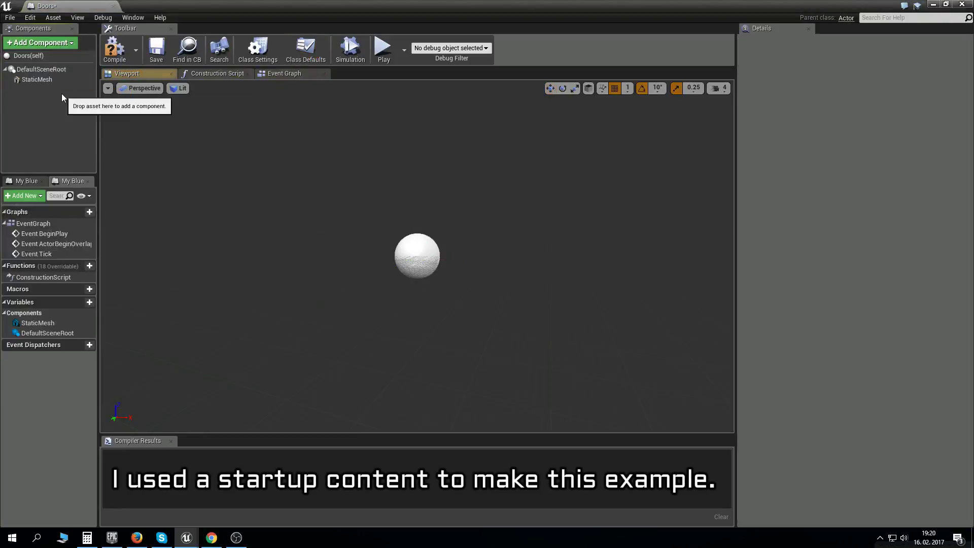
click(60, 73)
click(44, 79)
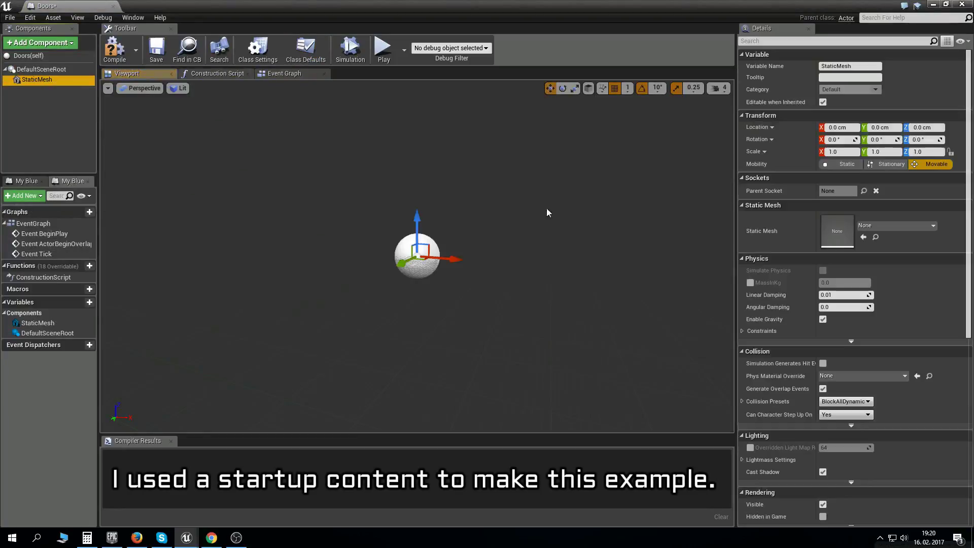
click(864, 226)
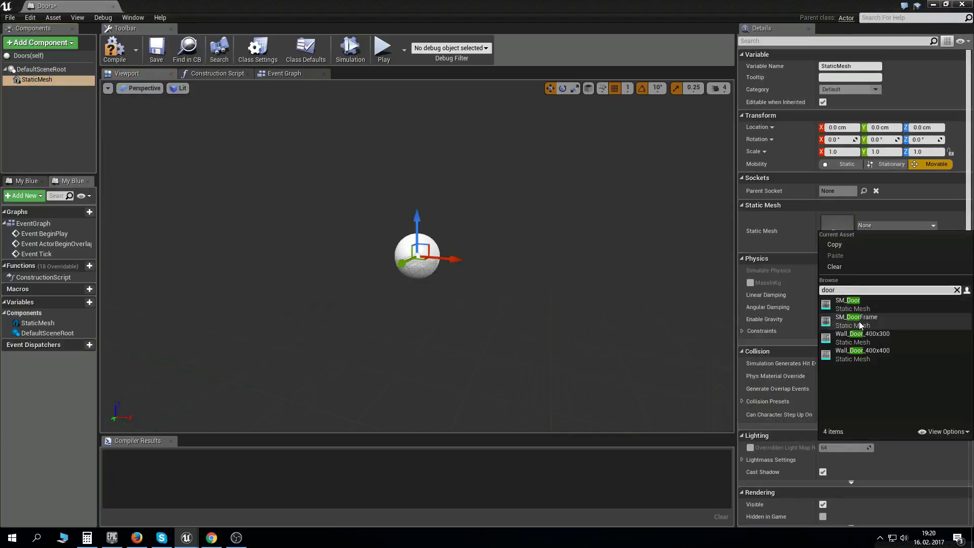
click(857, 320)
drag(602, 314, 558, 325)
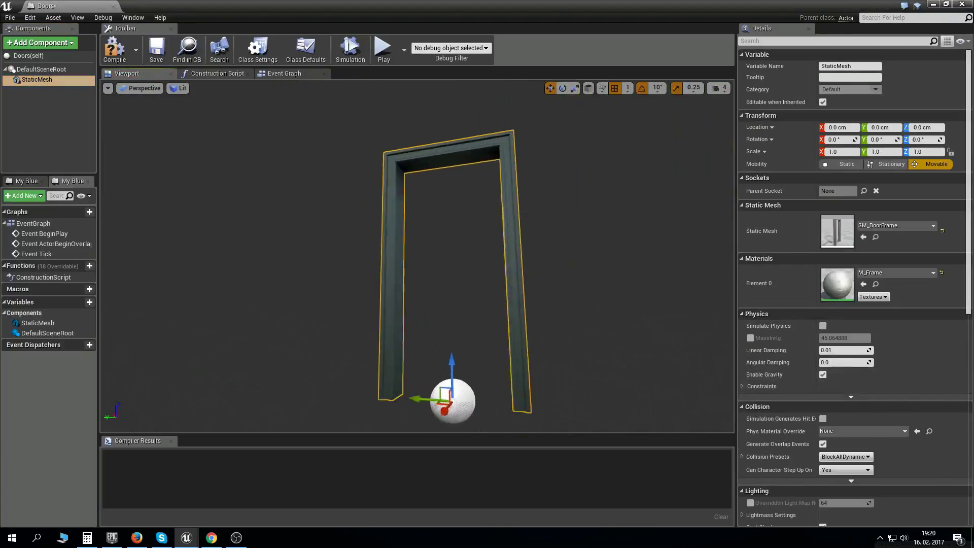
key(f)
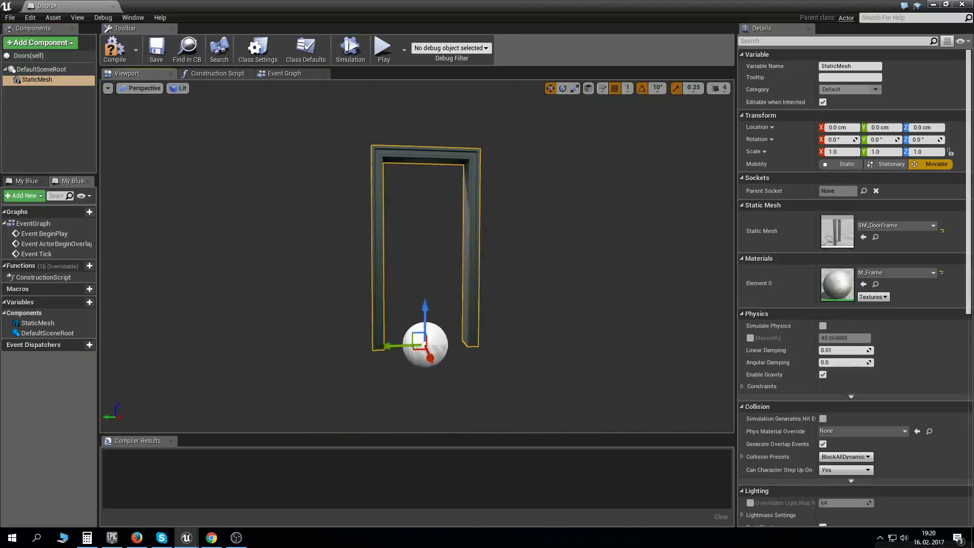
click(31, 45)
Step: Add a second Static Mesh component, StaticMesh1, using the SM_Door mesh
text(static mesh)
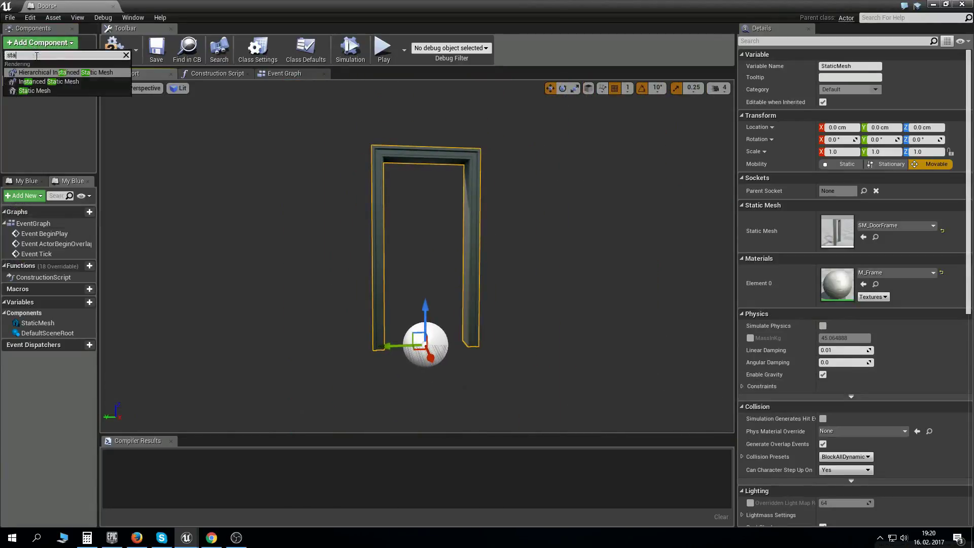
click(34, 90)
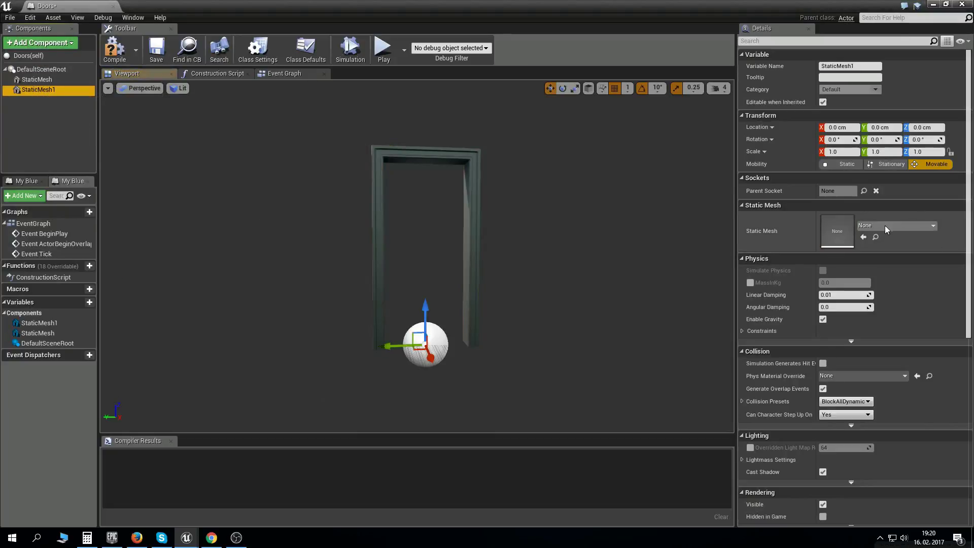
click(884, 225)
text(door)
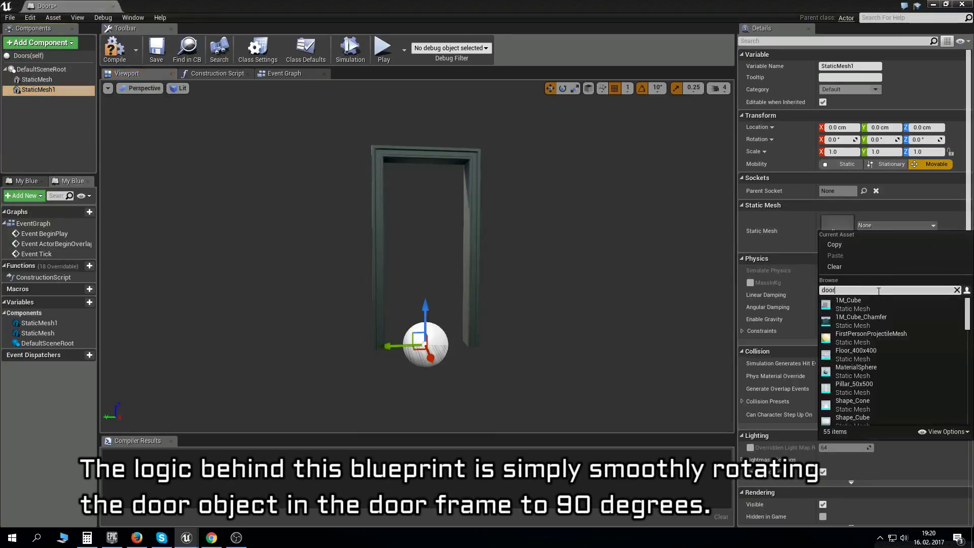
click(862, 304)
Step: Move the door 45 cm along Y so it fits inside the frame
drag(557, 371, 618, 110)
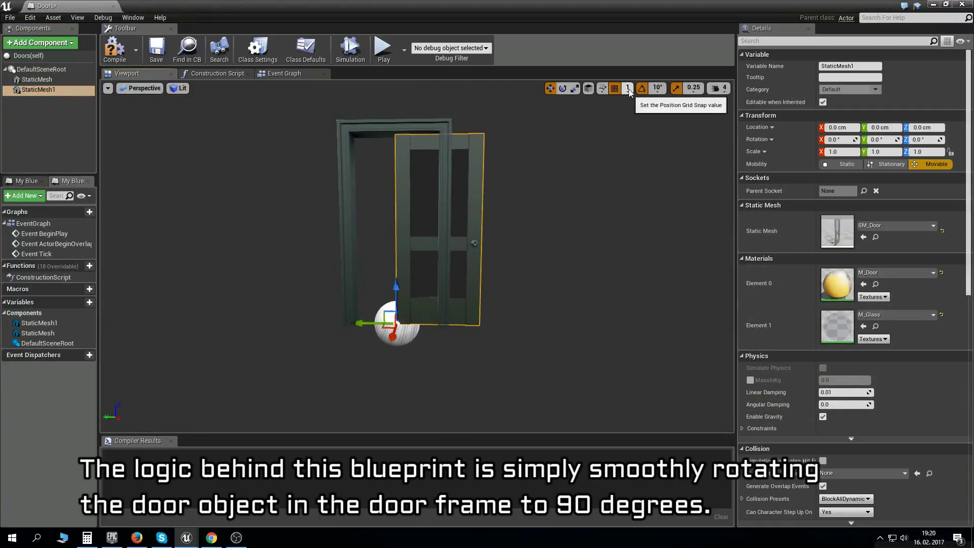
drag(360, 325, 317, 323)
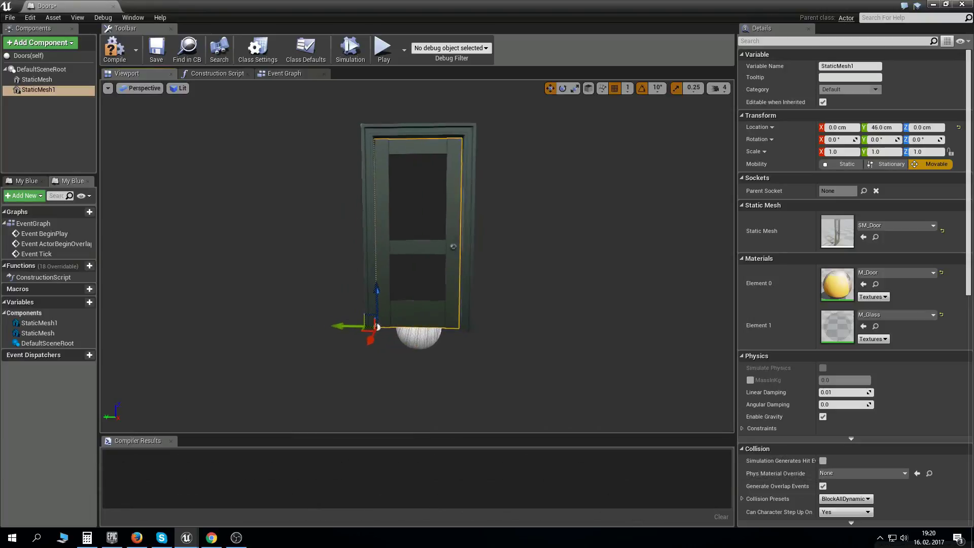
mouse_move(352, 322)
middle_down()
mouse_move(390, 341)
mouse_move(409, 325)
middle_up()
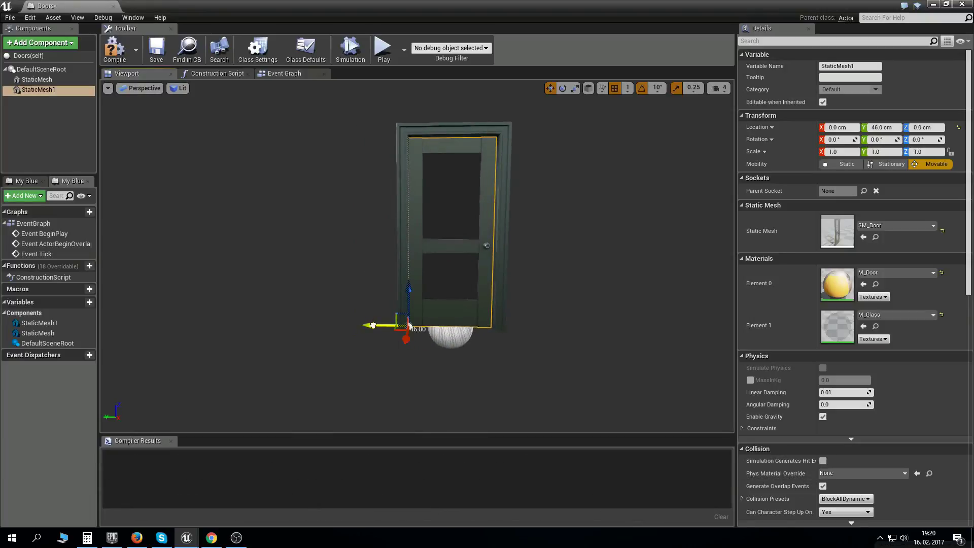
scroll(488, 375, up, 2)
scroll(488, 375, up, 2)
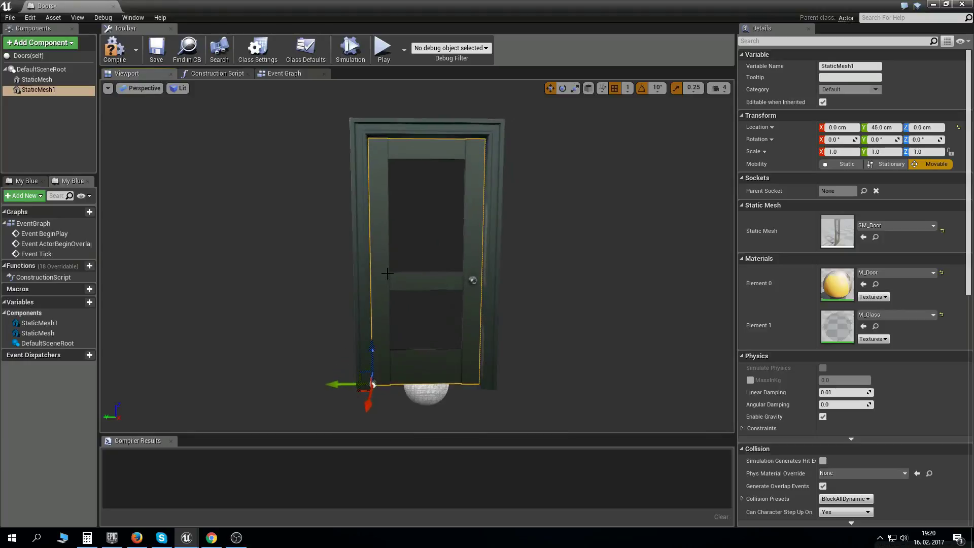
Step: Add a Box collision trigger to the Doors blueprint, 95 cm up in the doorway
click(287, 76)
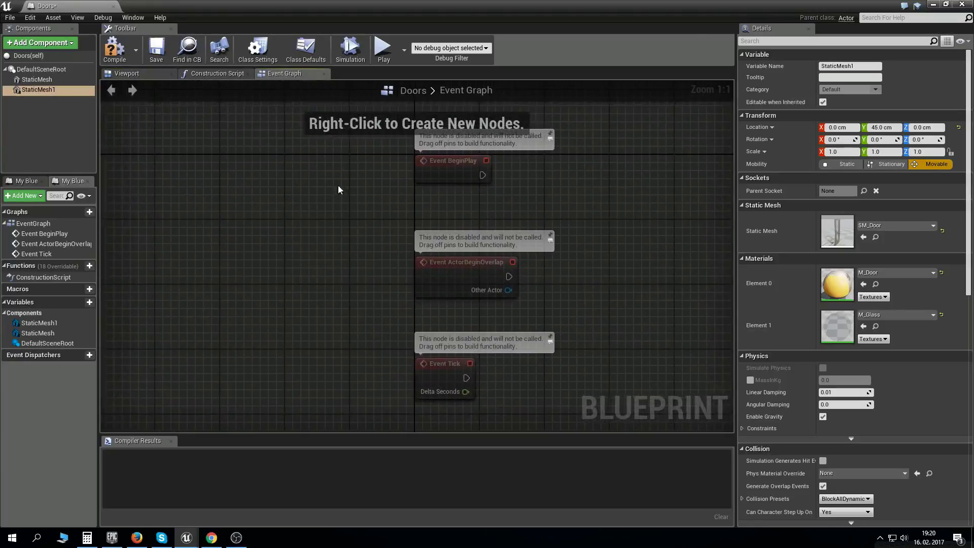
click(125, 73)
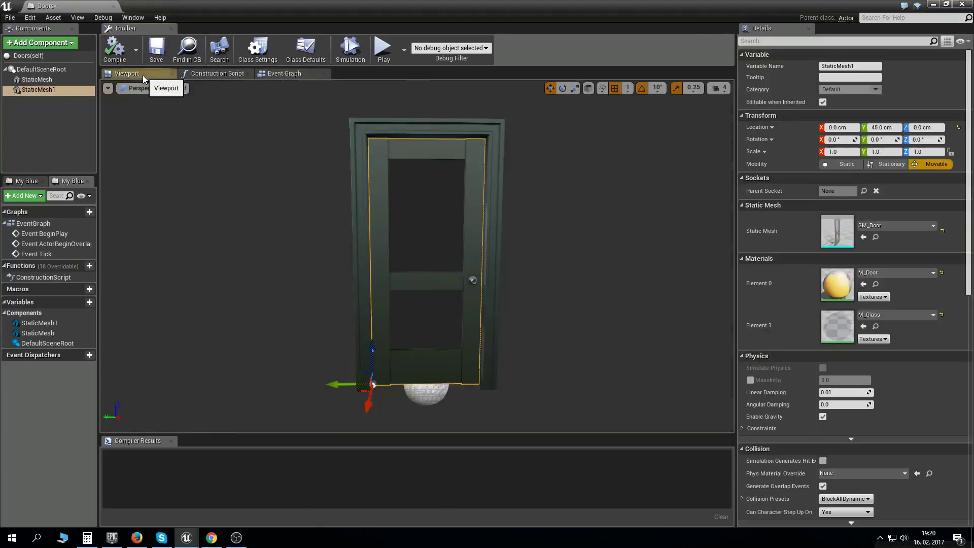
click(60, 43)
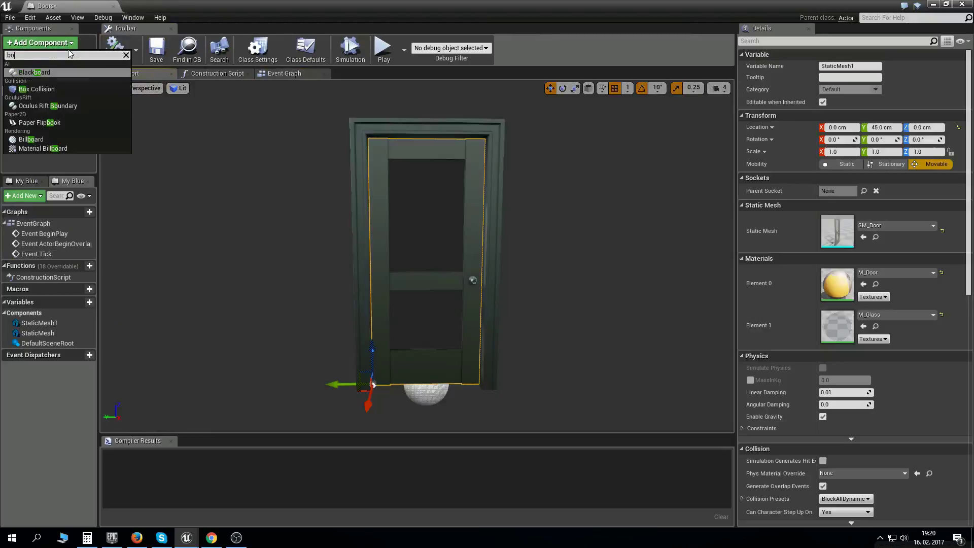
key(Escape)
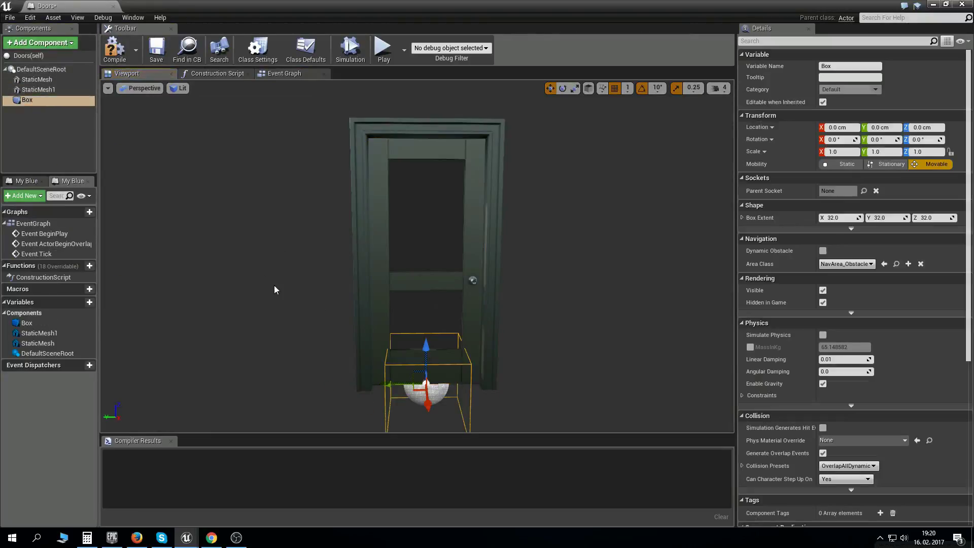
scroll(261, 282, up, 3)
Step: Enlarge the trigger box extent to about 99 × 54 × 64 around the door
drag(261, 282, 304, 274)
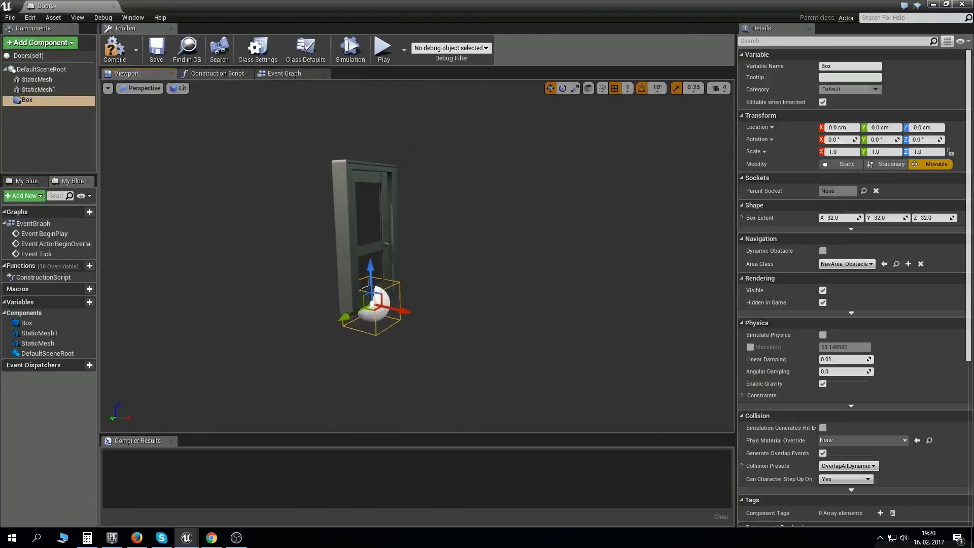
scroll(411, 276, up, 3)
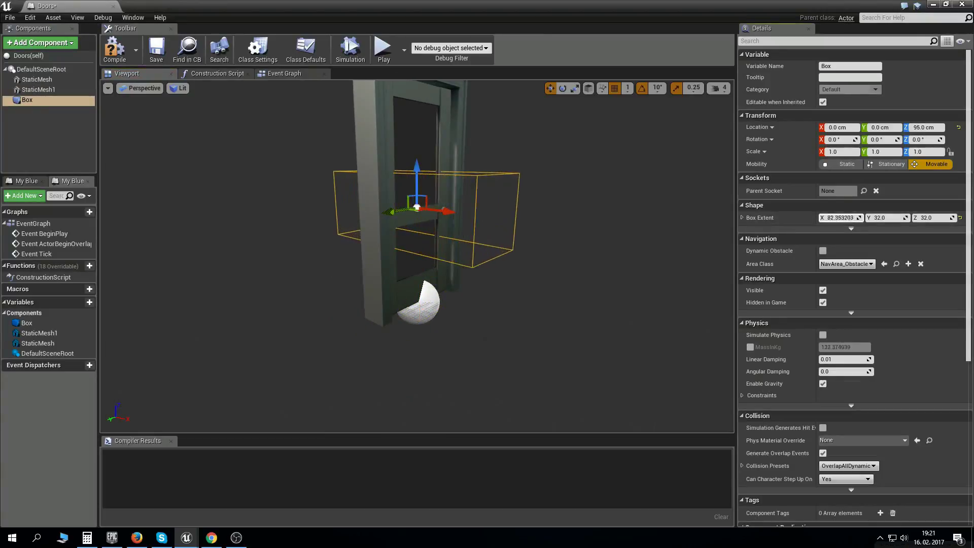
drag(886, 217, 948, 217)
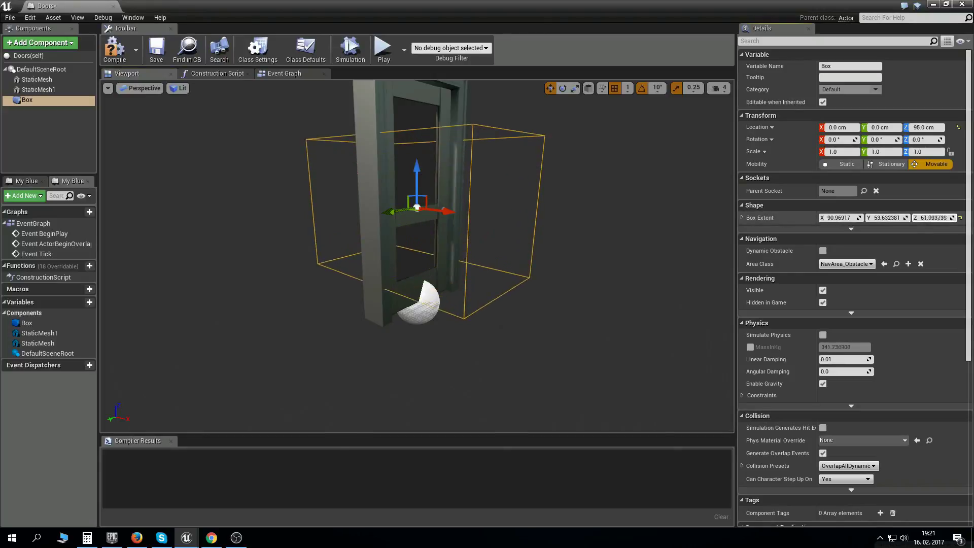
drag(829, 218, 835, 217)
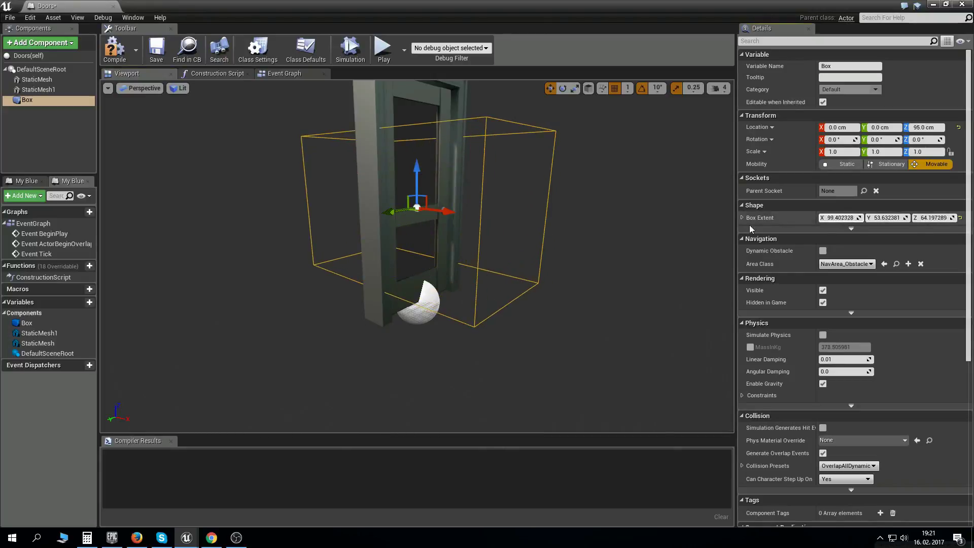
alt+drag(507, 254, 583, 253)
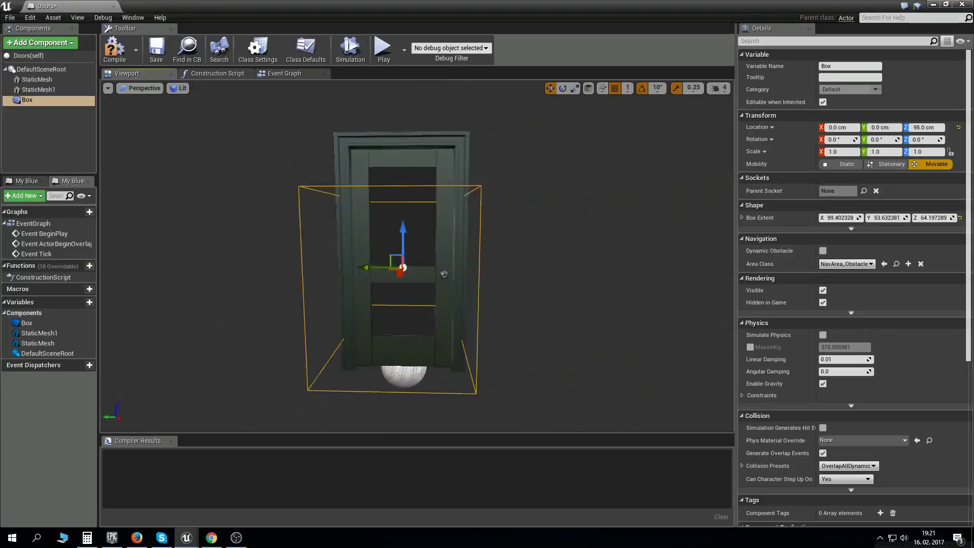
drag(400, 264, 355, 284)
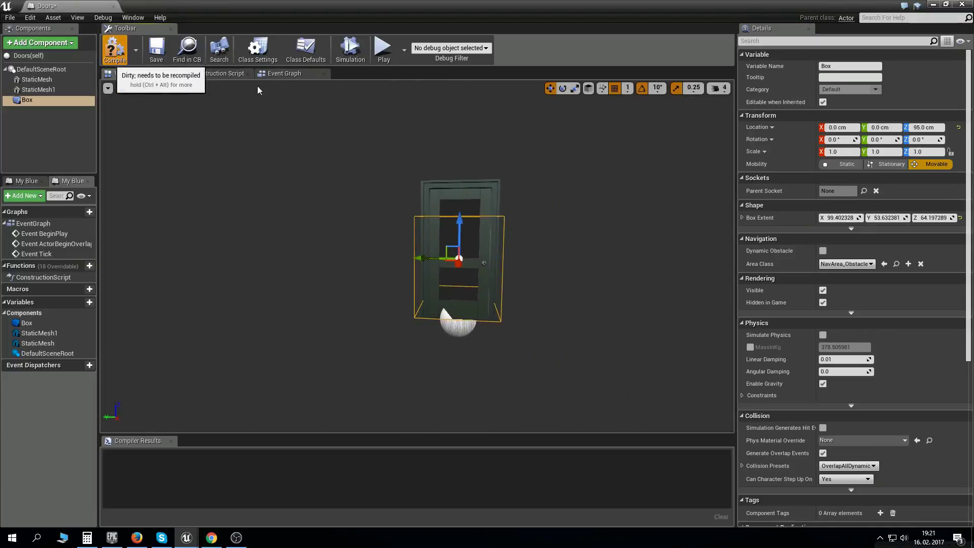
Step: Delete the default BeginPlay and overlap events and connect Event Tick to a new Branch node
click(284, 73)
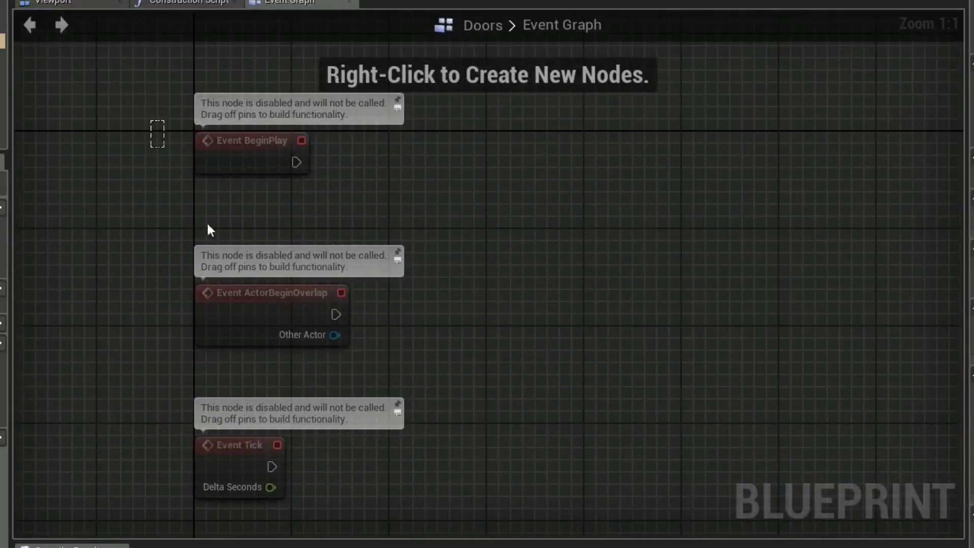
drag(151, 121, 336, 370)
key(Delete)
right_drag(219, 444, 255, 277)
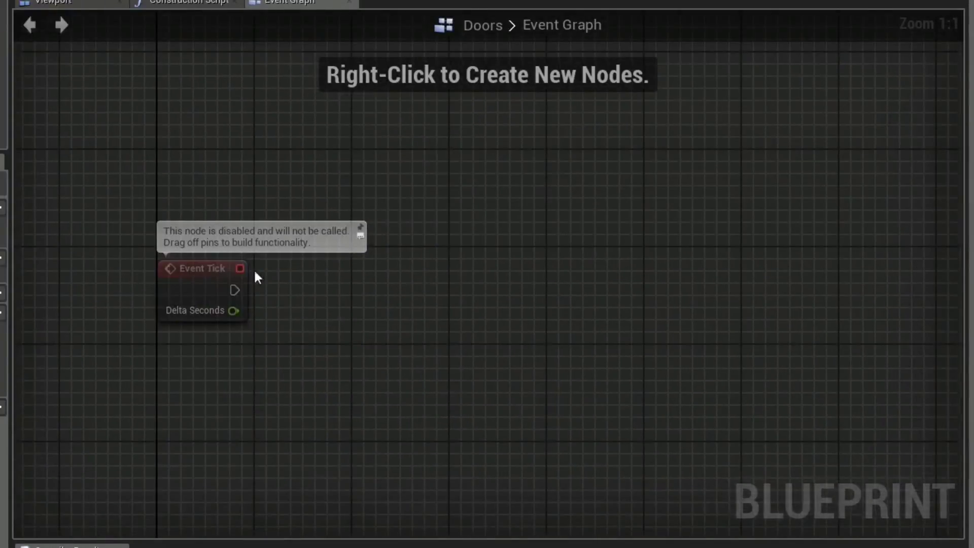
drag(331, 298, 331, 299)
text(branch)
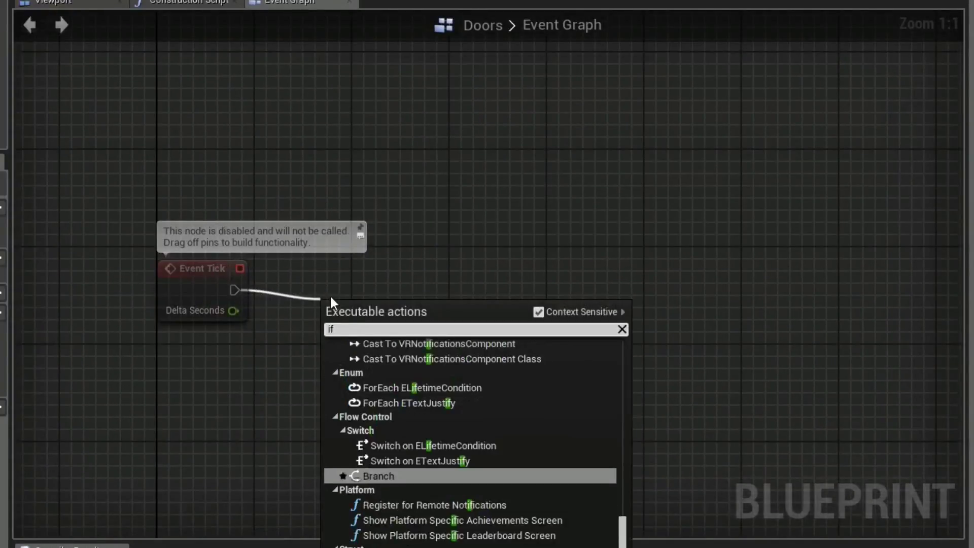
key(Return)
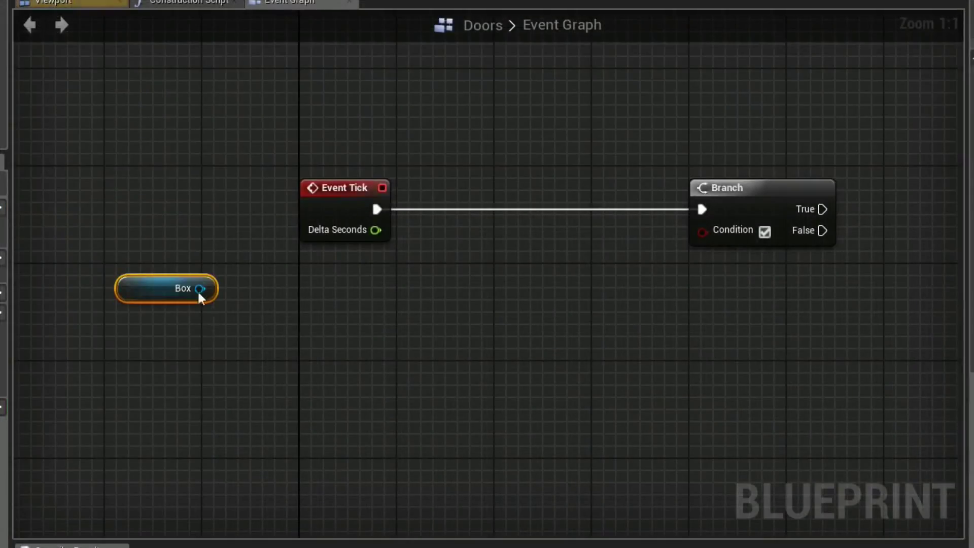
Step: Add Get Overlapping Actors from Box, filtered to First Person Character
drag(200, 288, 287, 320)
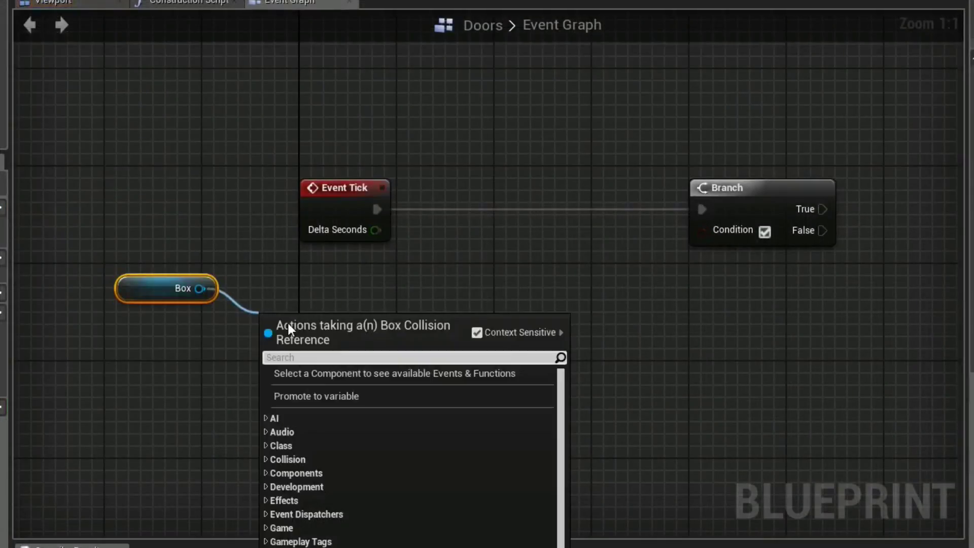
text(get overlap)
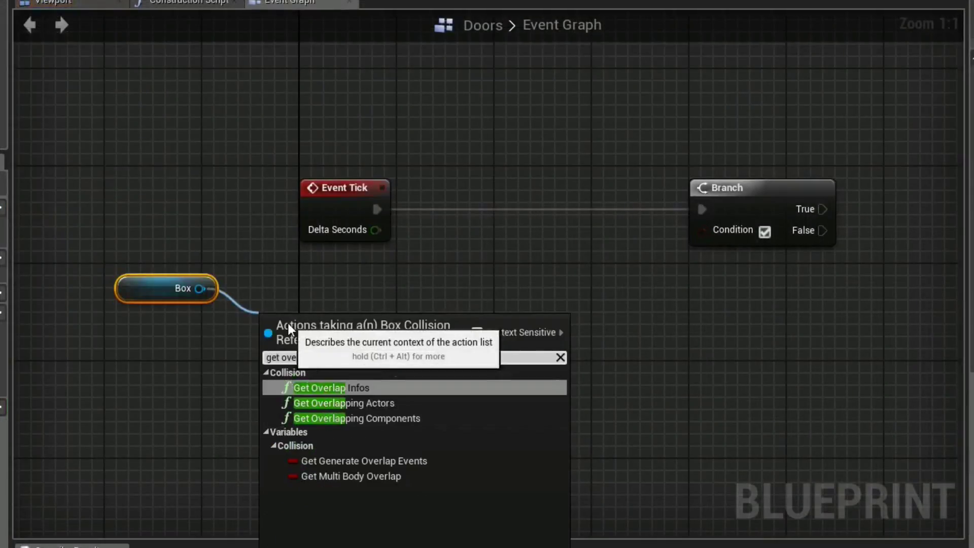
click(351, 404)
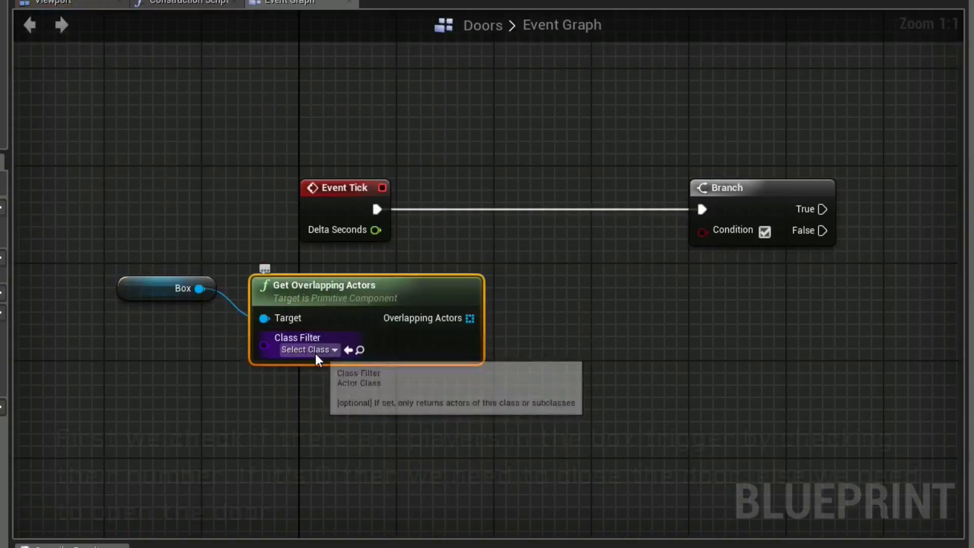
click(314, 350)
text(first)
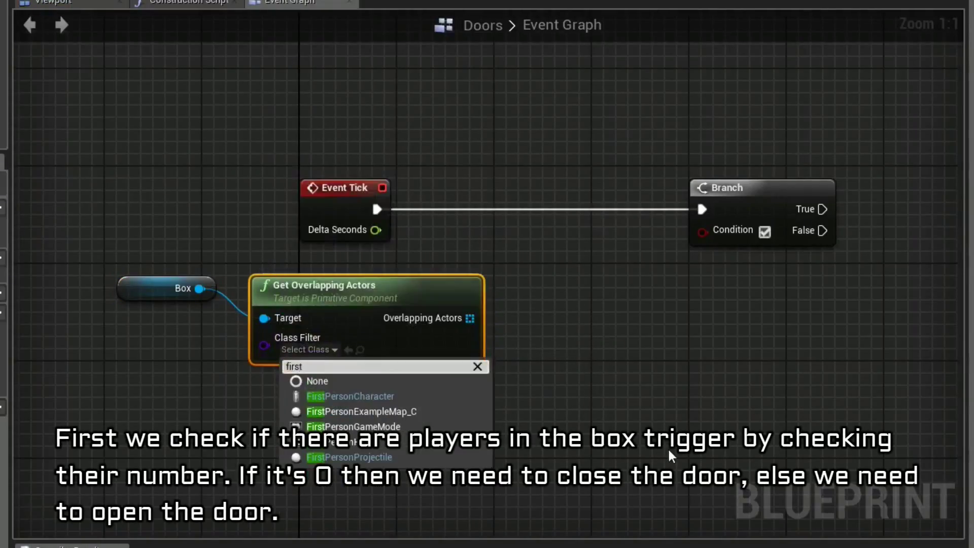
click(386, 398)
Step: Feed the overlapping actors' Length into an integer == 0 comparison
drag(485, 318, 546, 323)
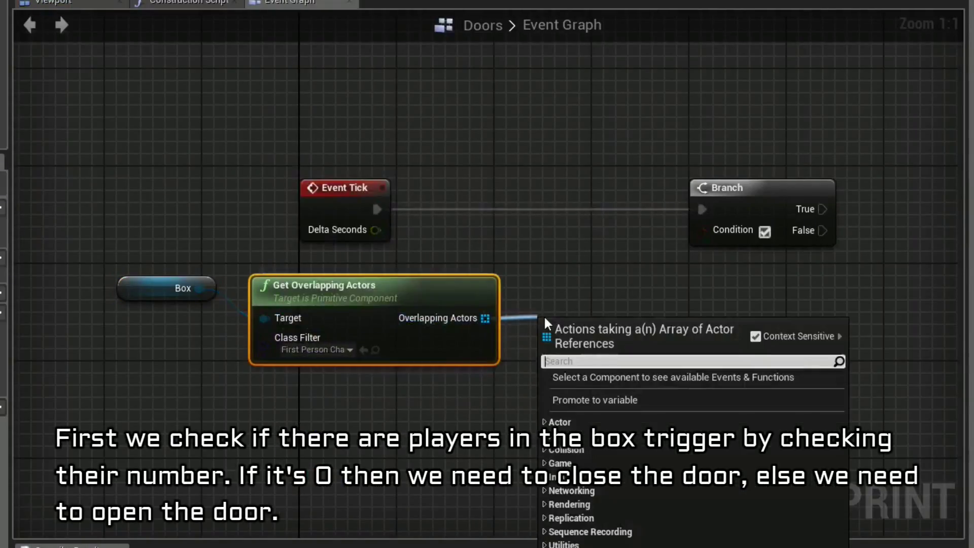
text(length)
key(Return)
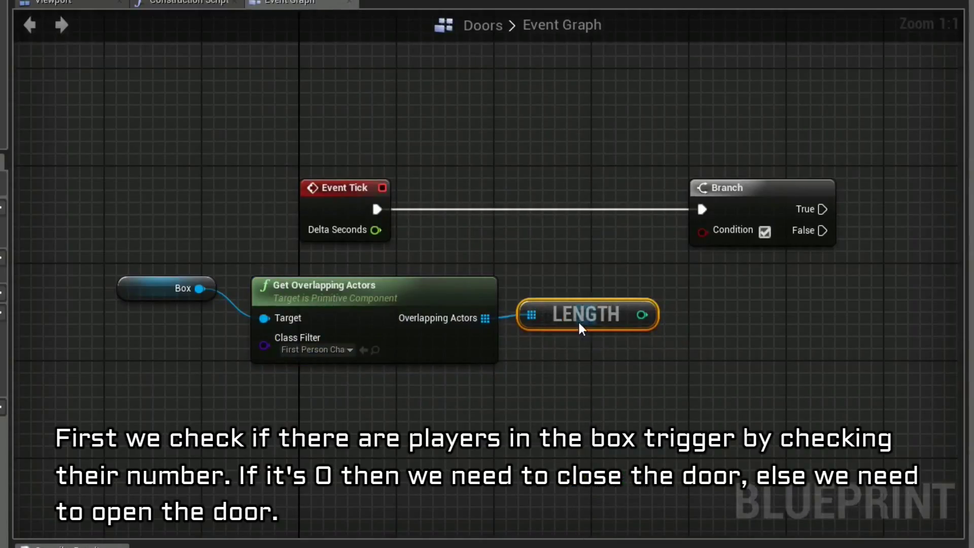
drag(642, 315, 726, 318)
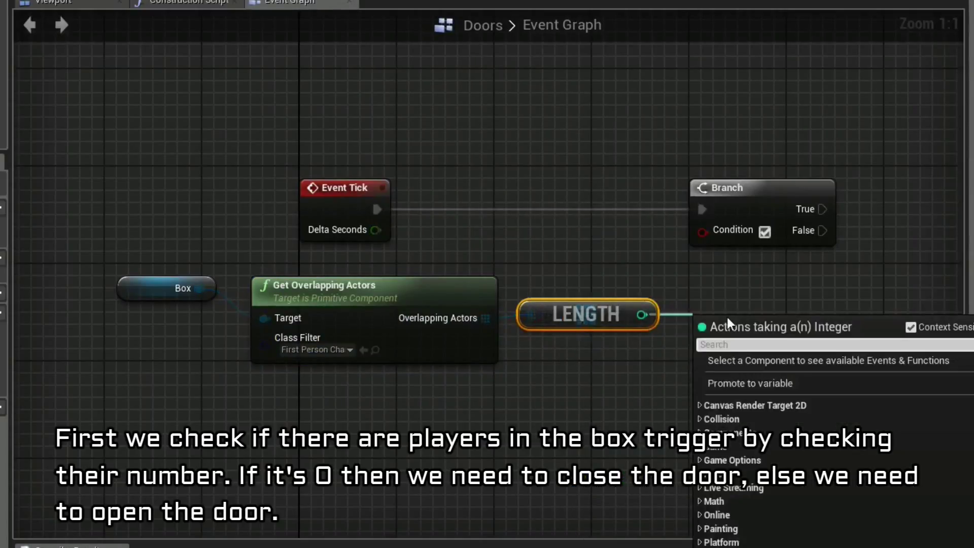
text(=)
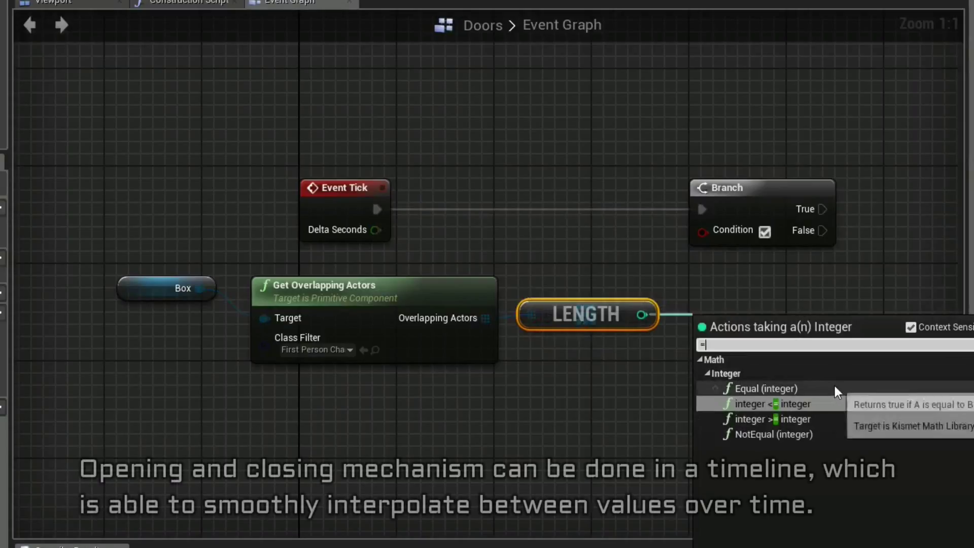
click(834, 387)
Step: Negate the comparison with a NOT node and wire it into the Branch Condition
drag(757, 336, 835, 340)
text(not)
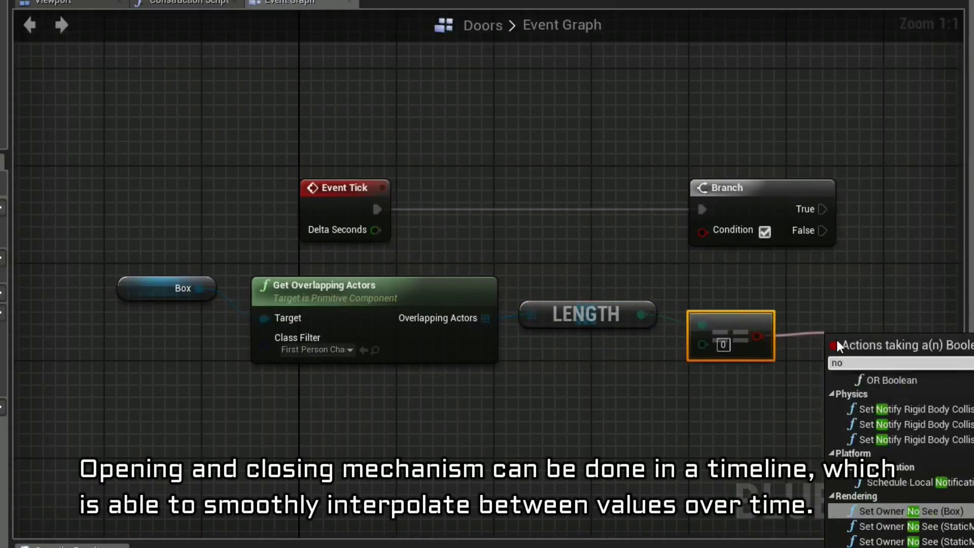
click(899, 447)
right_drag(863, 339, 575, 345)
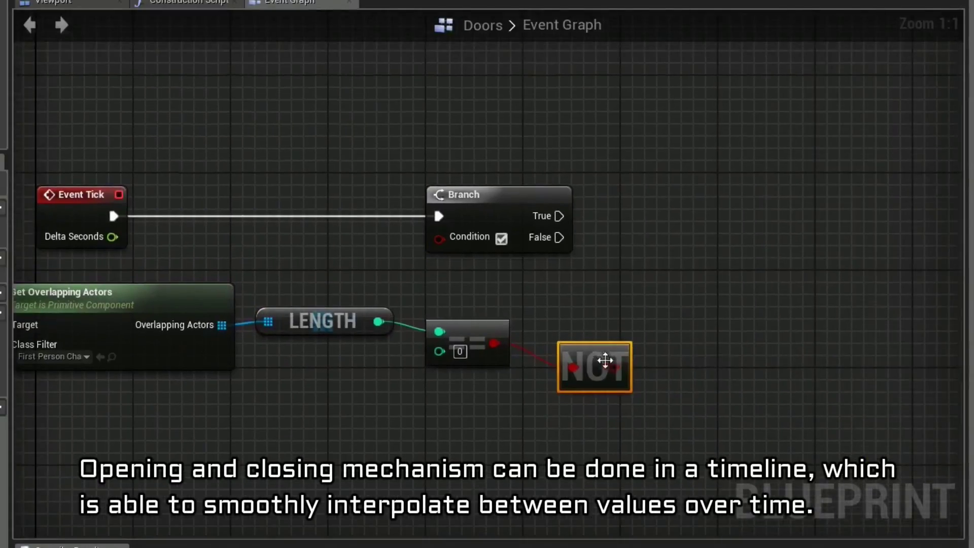
mouse_move(589, 344)
mouse_down()
mouse_move(471, 229)
mouse_move(675, 229)
mouse_up()
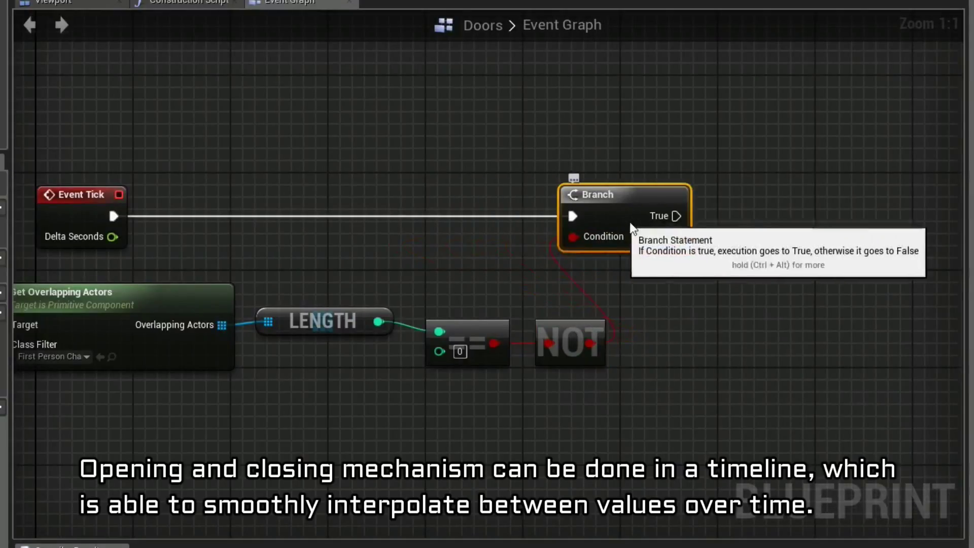
right_drag(806, 271, 554, 258)
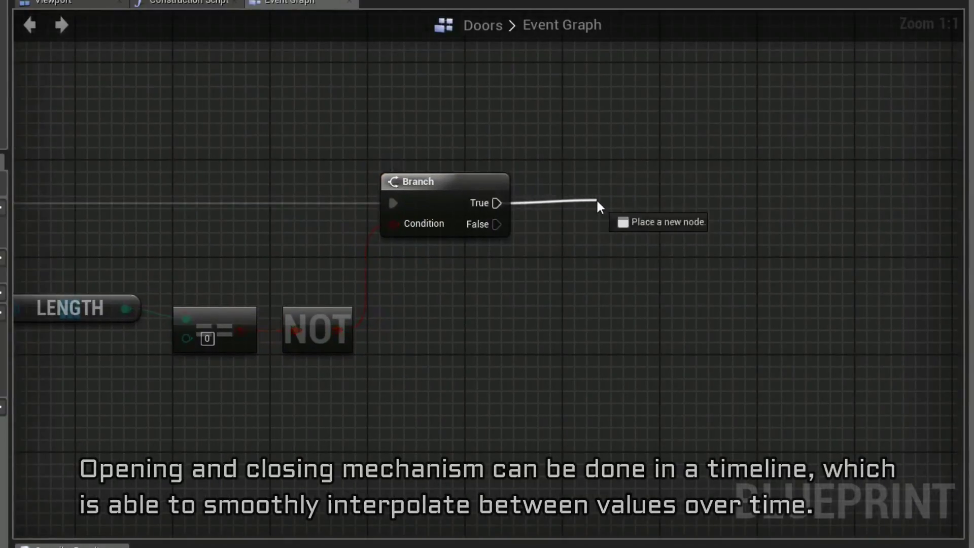
Step: Add a Timeline named openAndCloseDoor on the Branch's True output
drag(497, 202, 595, 203)
text(timeline)
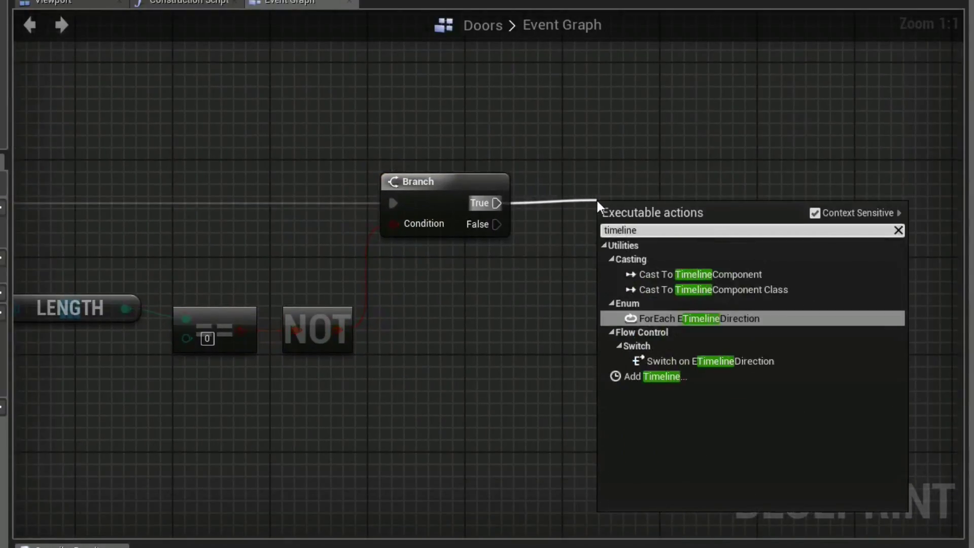
click(659, 375)
text(openAn)
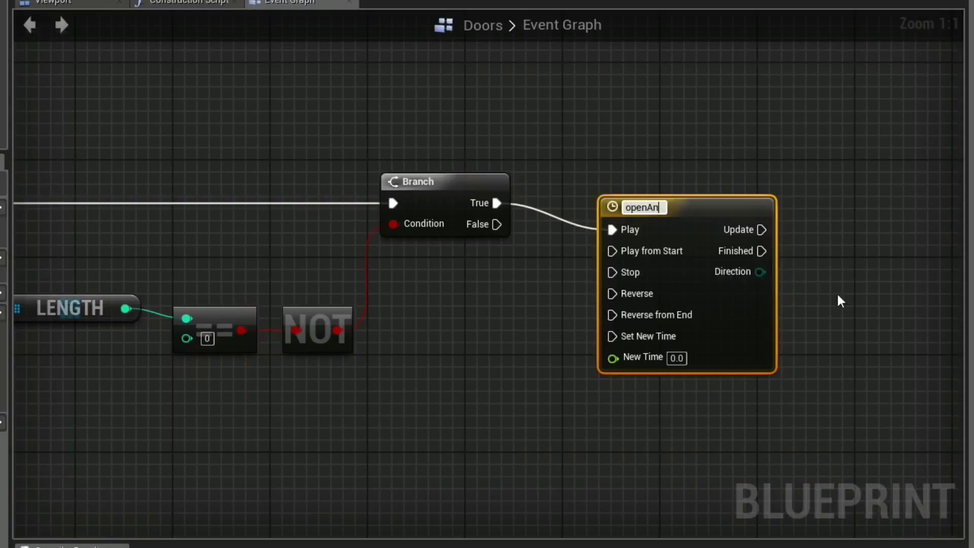
text(dCl)
text(oseDoor)
key(Return)
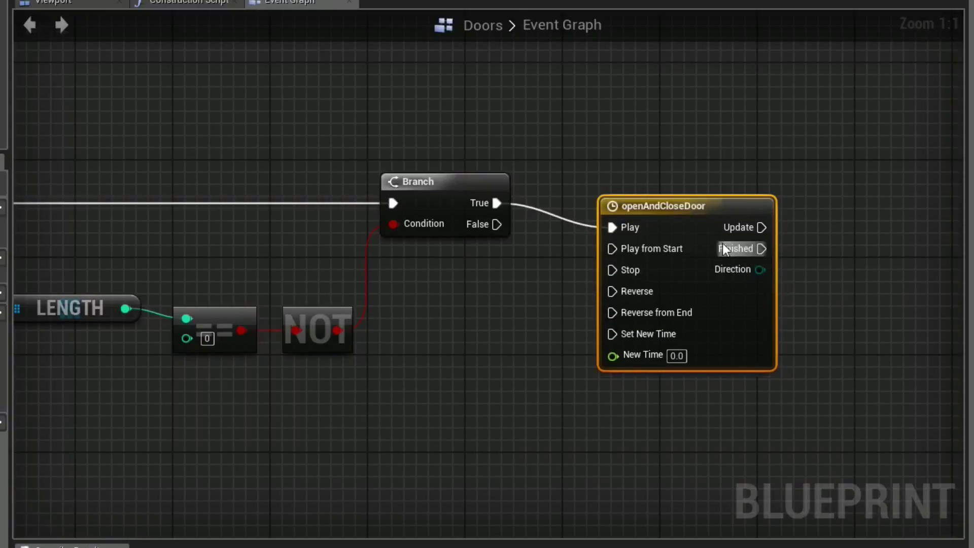
Step: In the openAndCloseDoor timeline, create a single float track named rotation
double_click(684, 208)
click(36, 45)
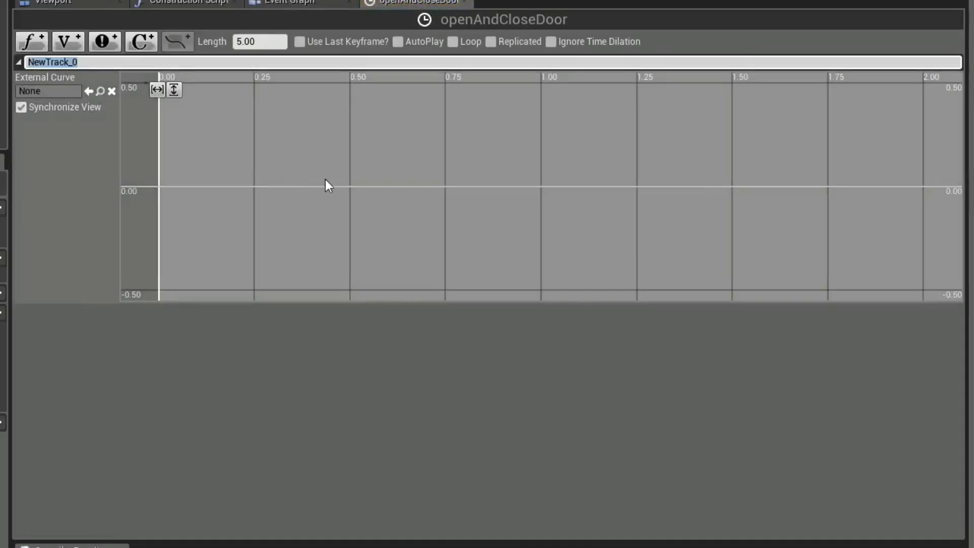
text(on)
key(Return)
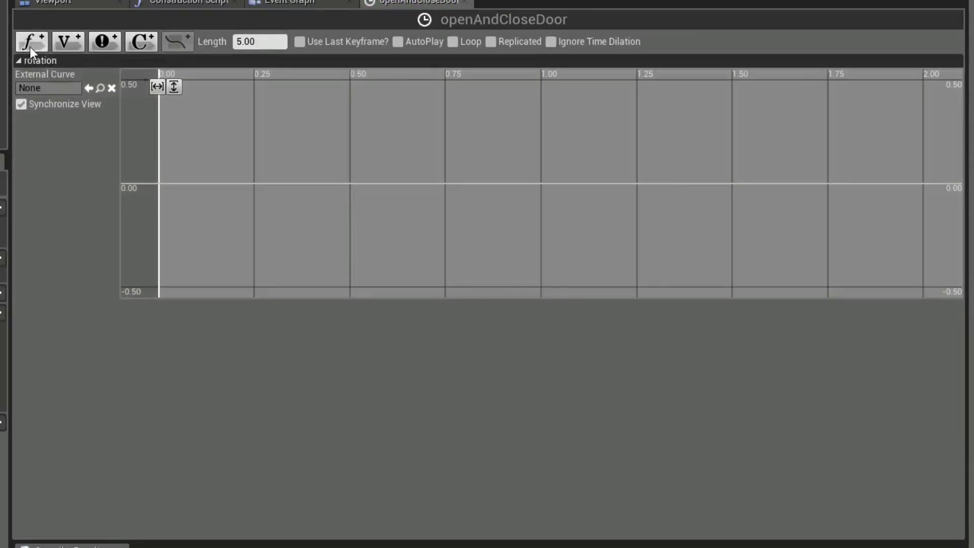
click(31, 46)
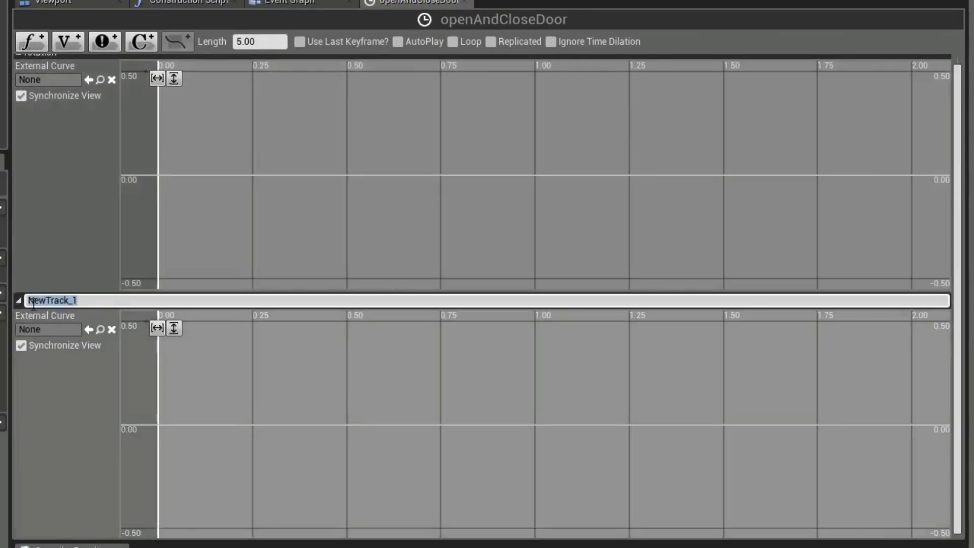
click(94, 387)
key(Delete)
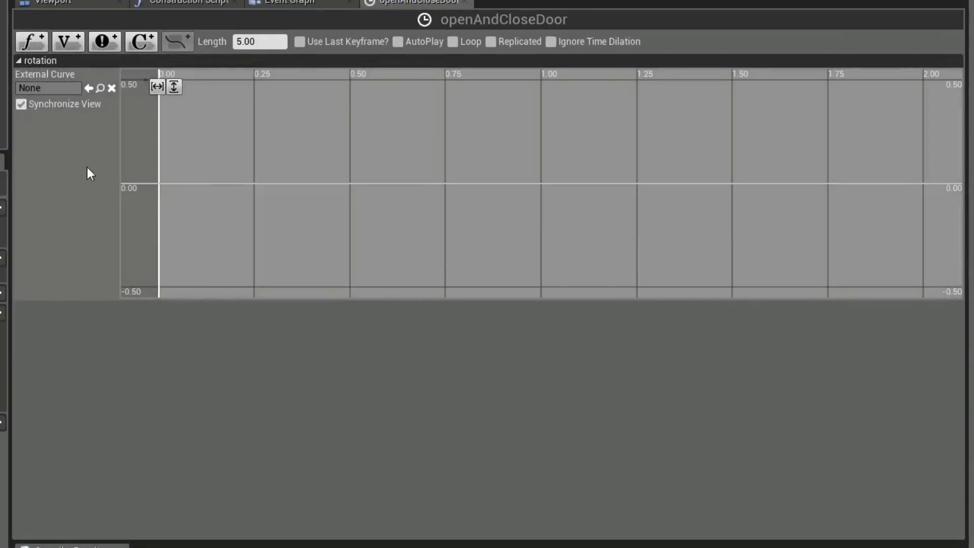
Step: Key the rotation curve at 0/0 and 1/90 and set the timeline length to 1.00
click(87, 166)
right_click(179, 160)
click(197, 174)
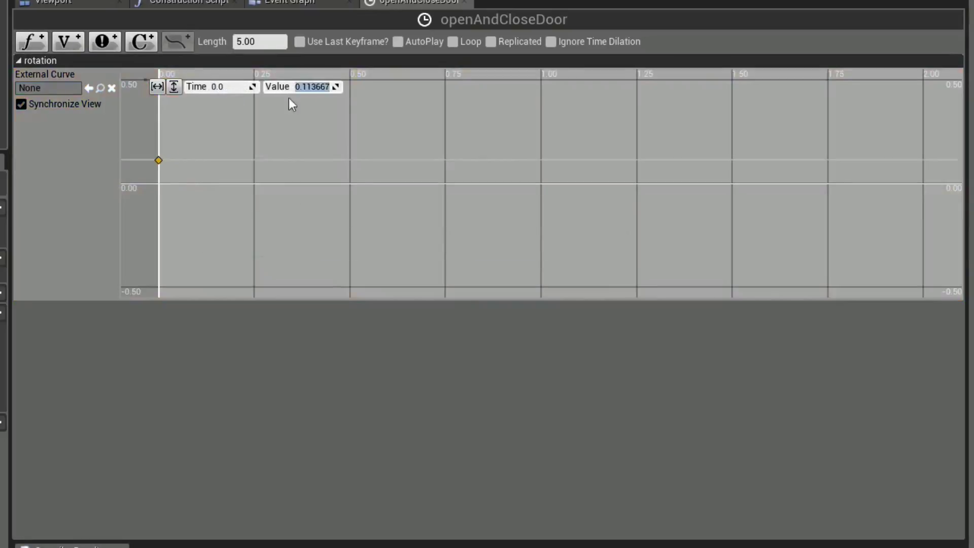
text(0)
key(Return)
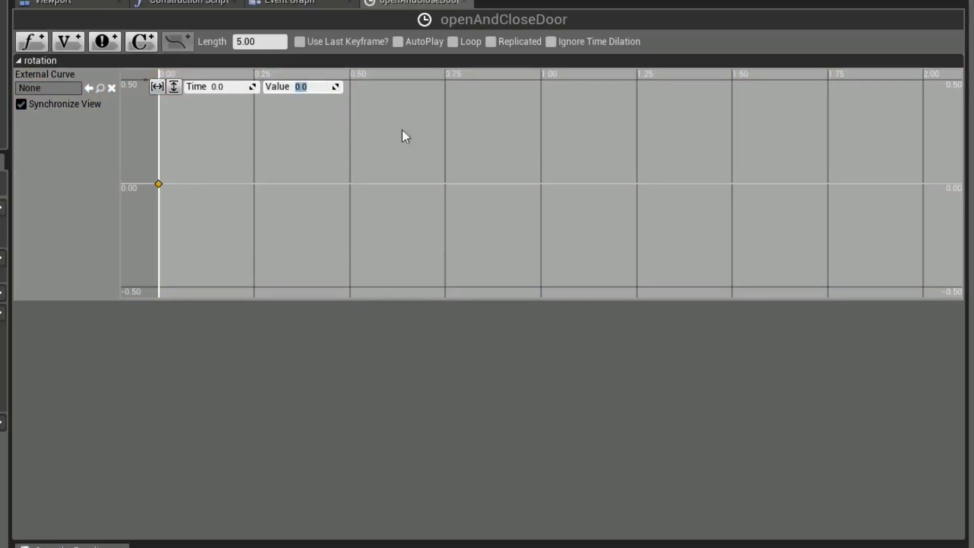
right_click(444, 121)
click(507, 142)
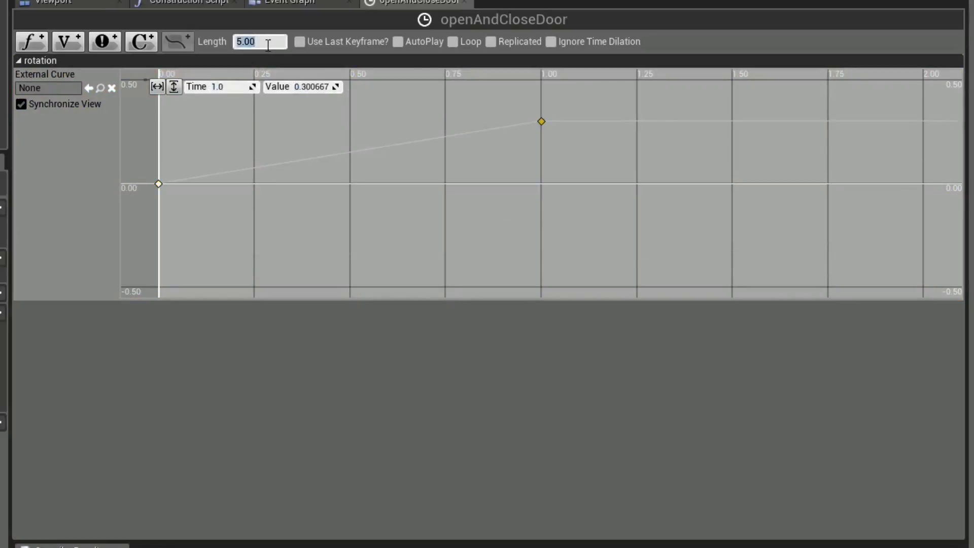
key(Return)
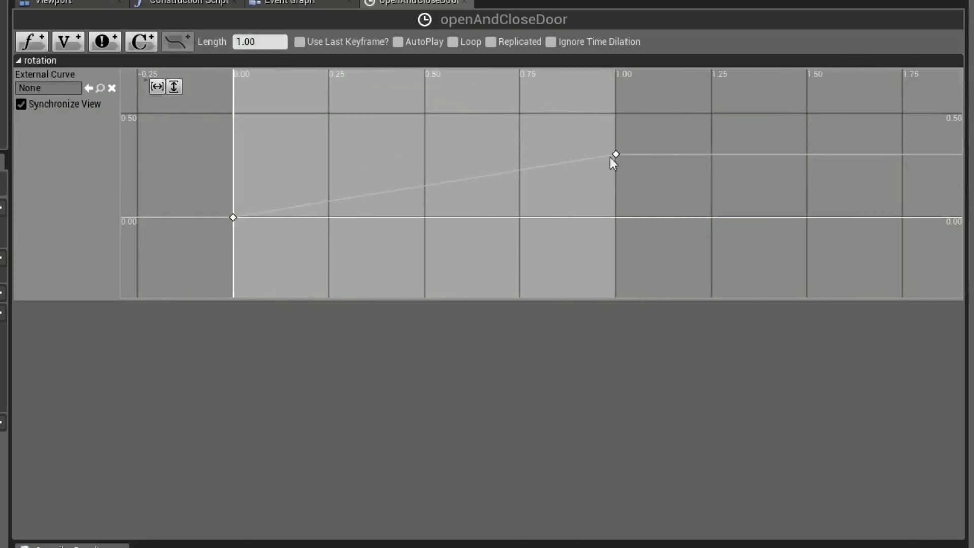
Step: Set both the start and end keys to Auto interpolation for easing
click(614, 155)
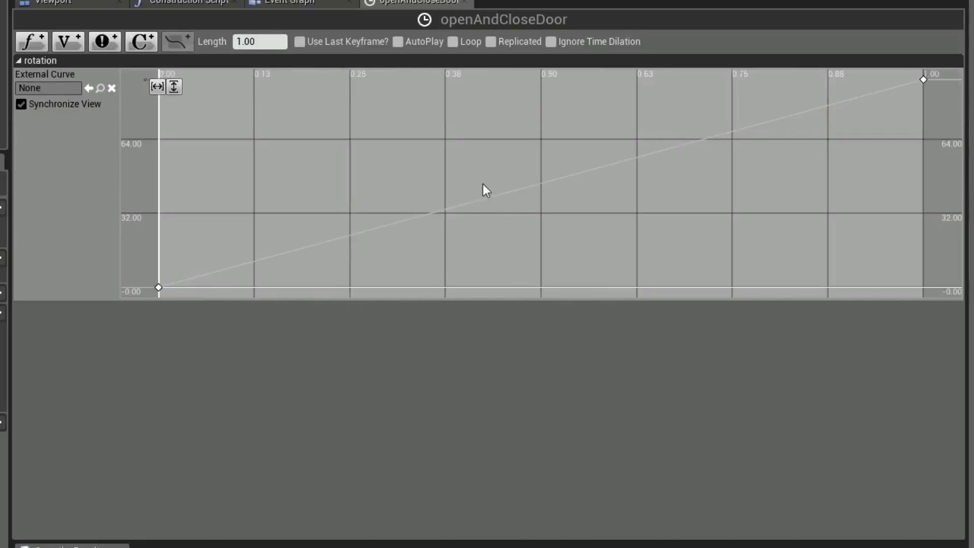
click(856, 98)
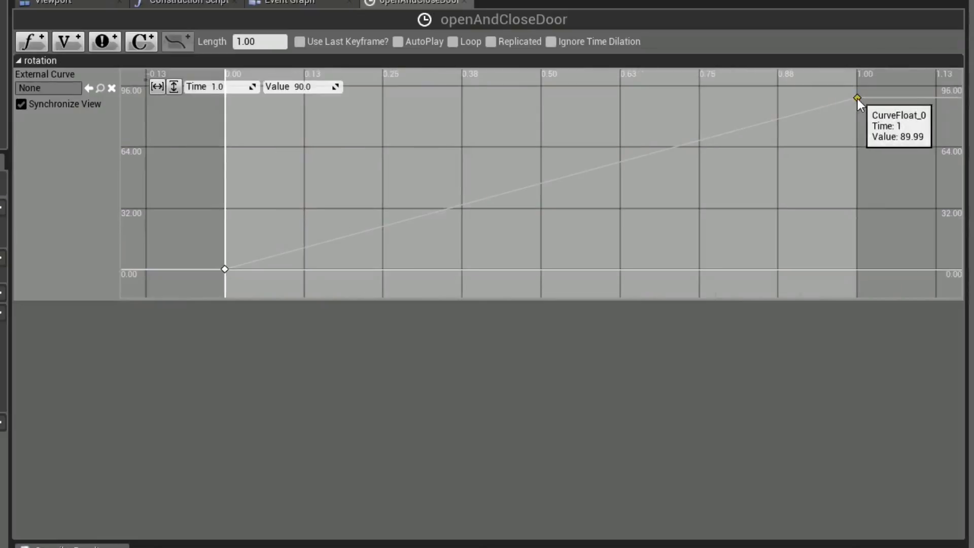
right_click(857, 99)
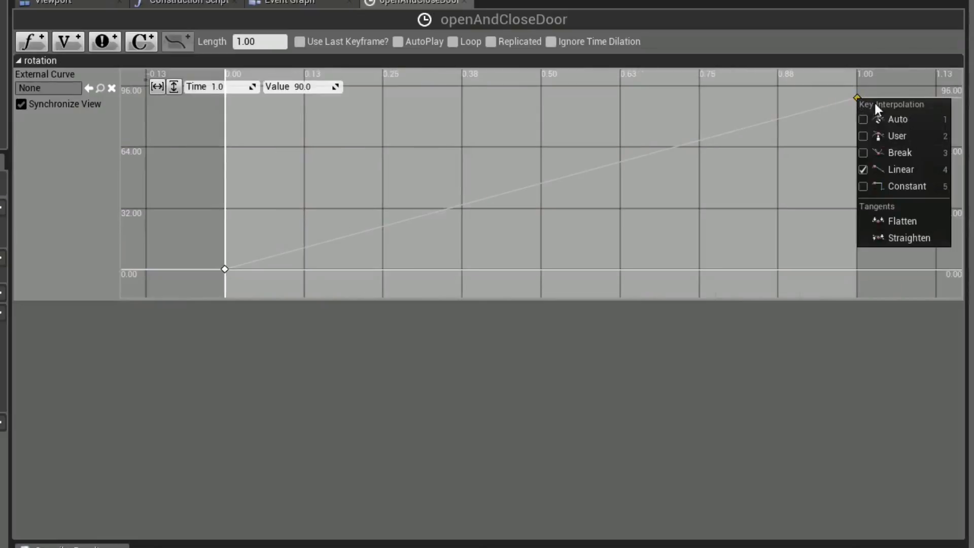
click(916, 121)
right_click(224, 268)
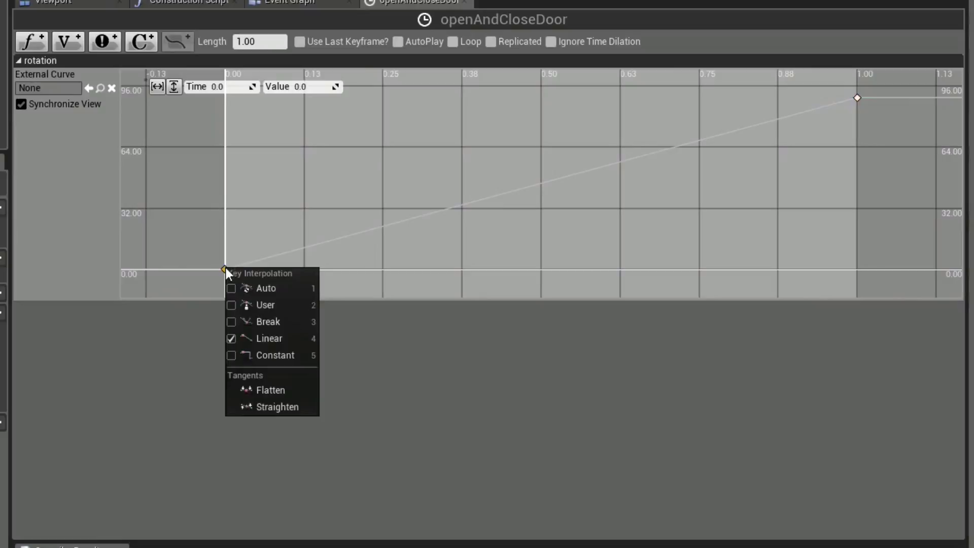
click(270, 287)
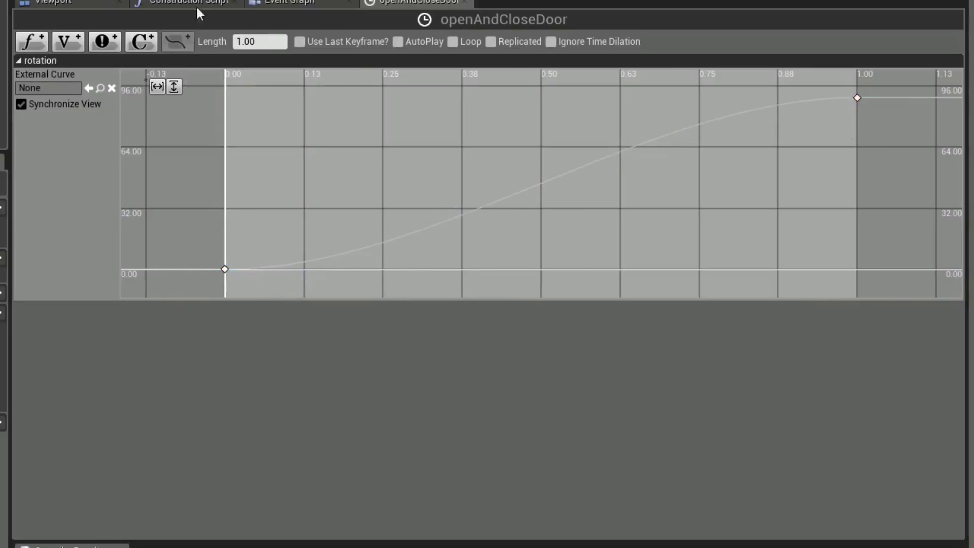
click(290, 2)
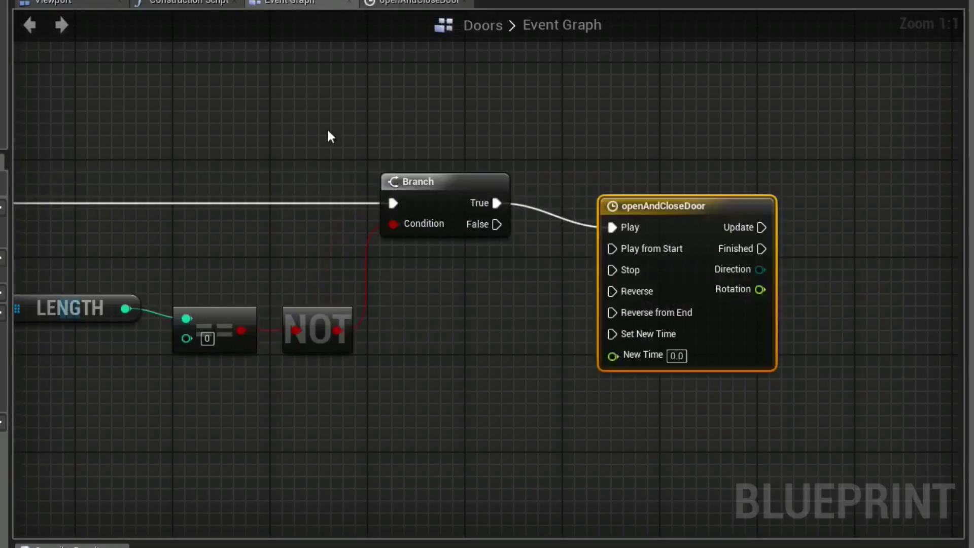
Step: Align the openAndCloseDoor timeline node with the Branch node
click(690, 225)
key(q)
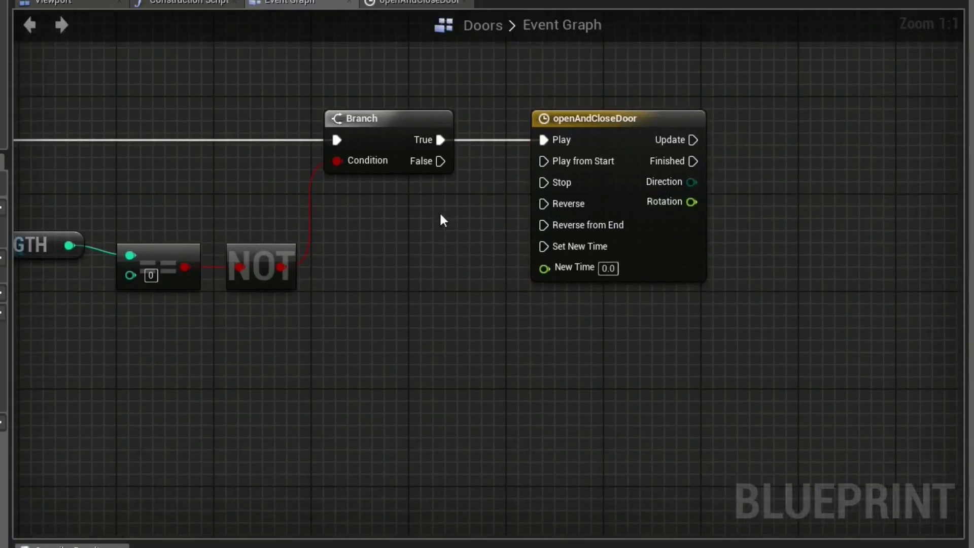
right_drag(618, 154, 416, 170)
drag(490, 156, 601, 160)
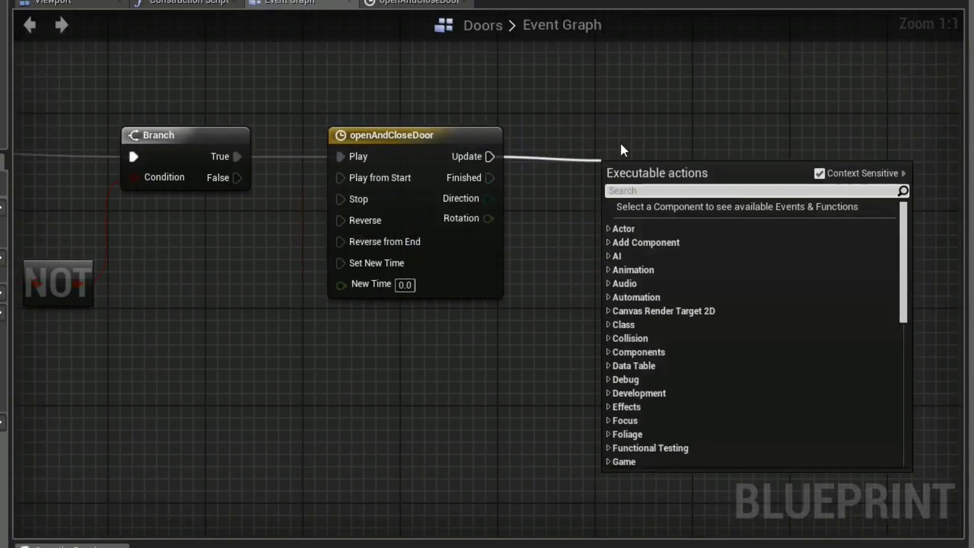
click(588, 89)
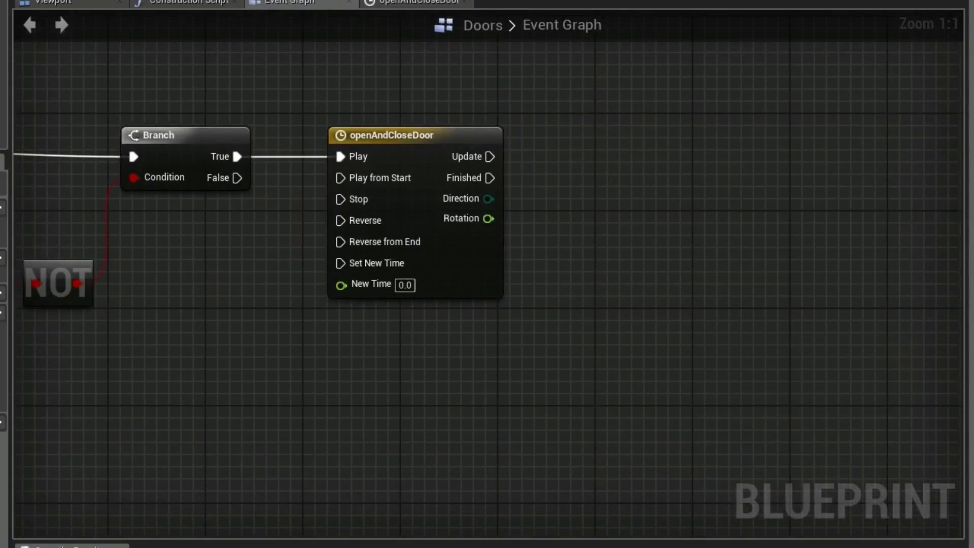
Step: Add SetWorldRotation on Static Mesh 1, driven by the timeline's Update output
drag(38, 76, 414, 74)
drag(495, 77, 595, 129)
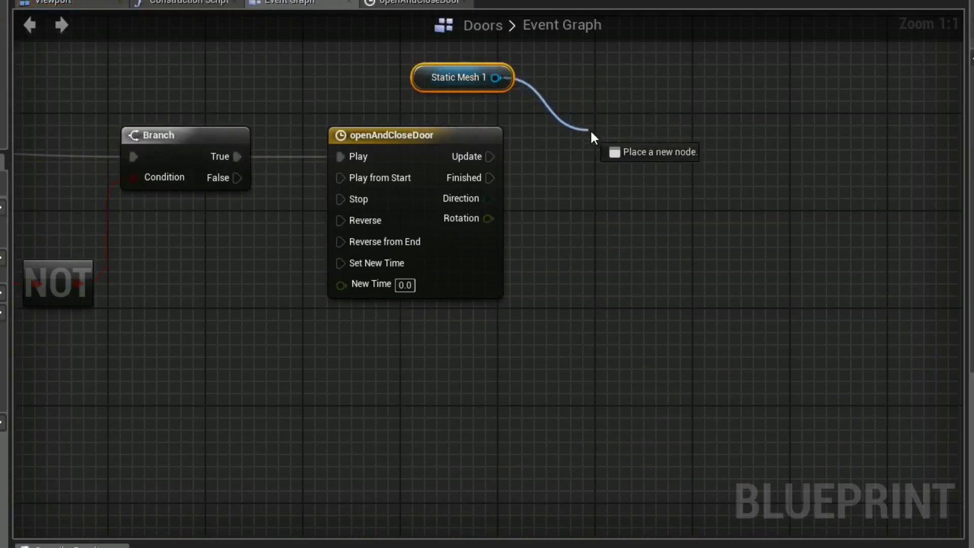
text(add worl)
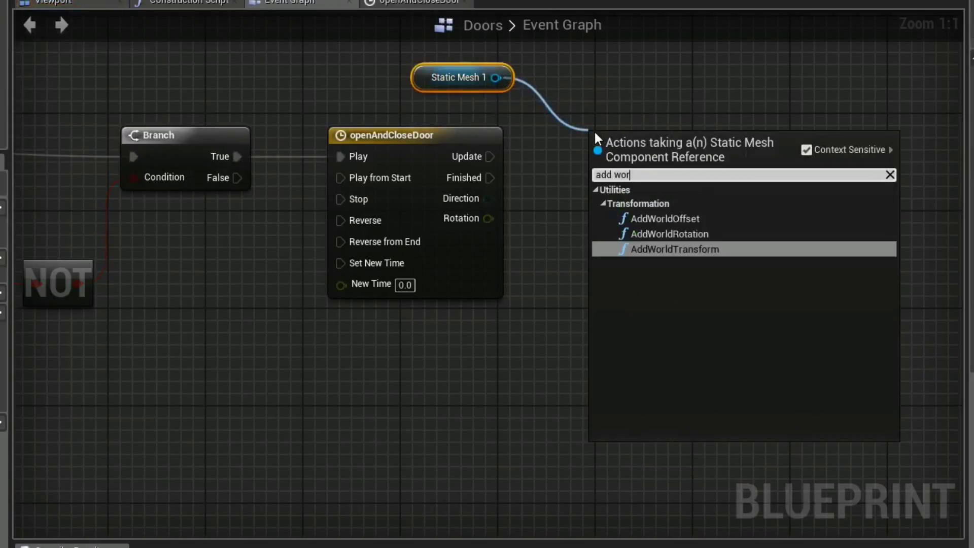
key(BackSpace)
key(BackSpace)
key(BackSpace)
key(BackSpace)
key(BackSpace)
text(set ro)
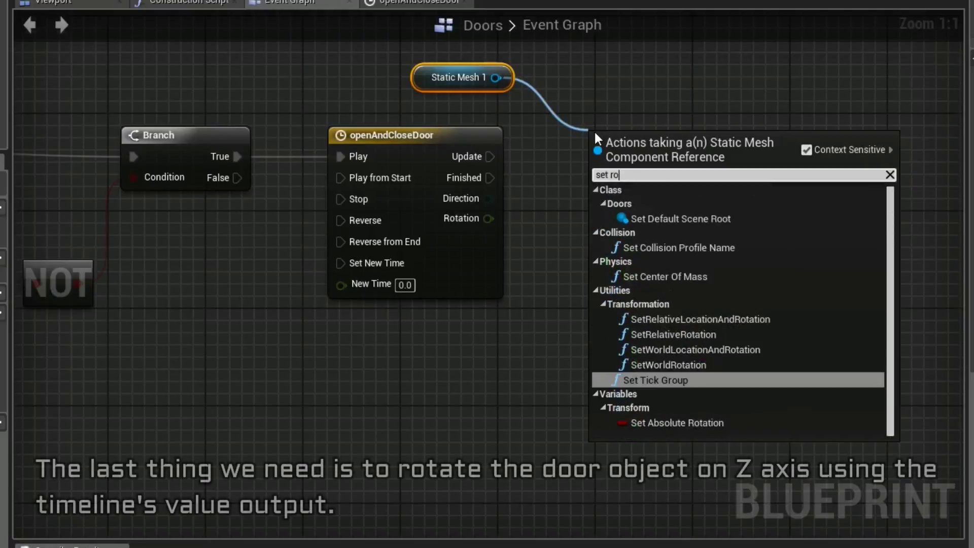
text(t)
click(707, 258)
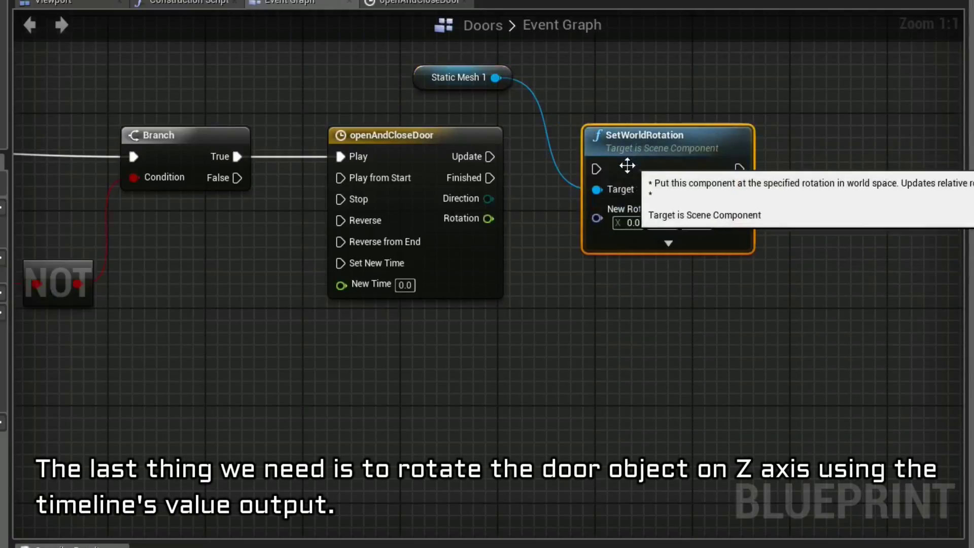
drag(595, 169, 490, 156)
drag(675, 145, 924, 132)
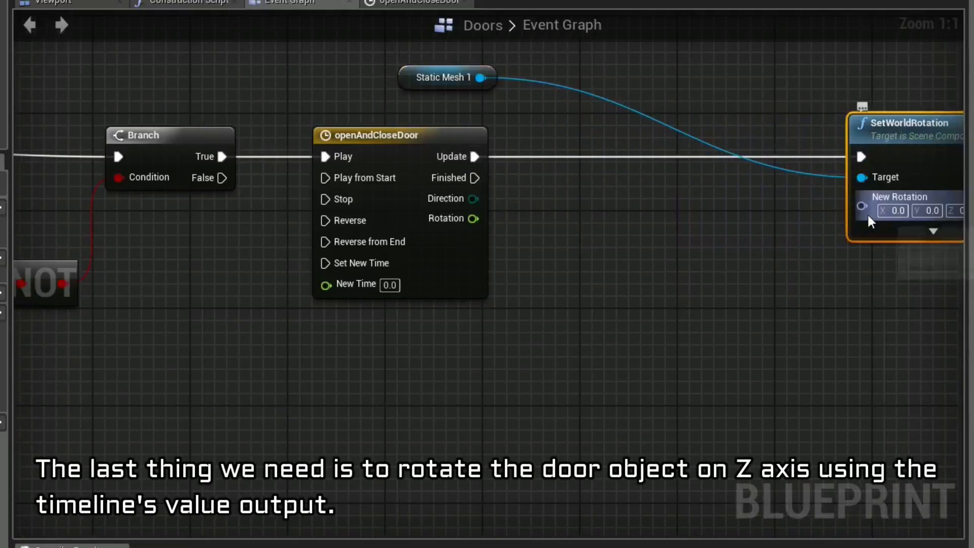
Step: Feed SetWorldRotation's New Rotation from a Make Rotator node
drag(861, 205, 757, 243)
text(make)
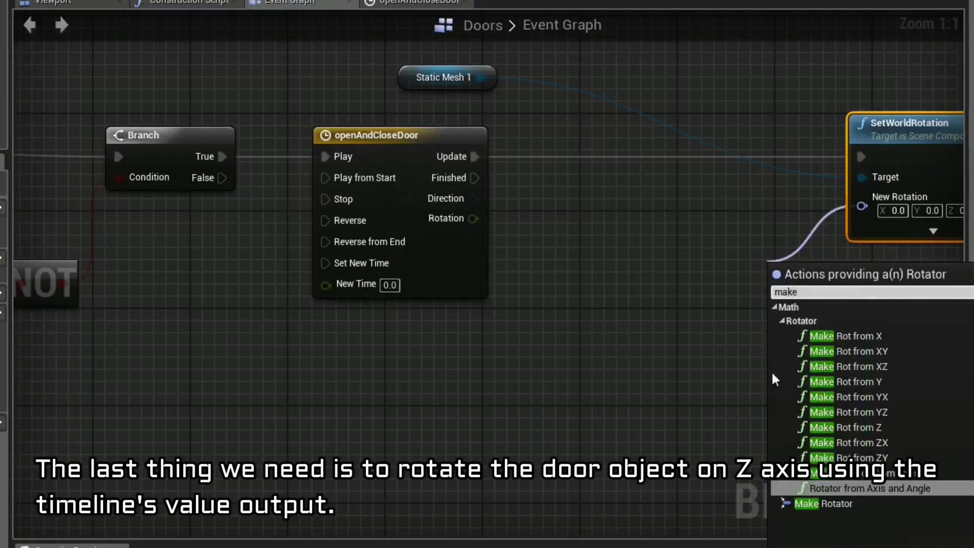
click(827, 504)
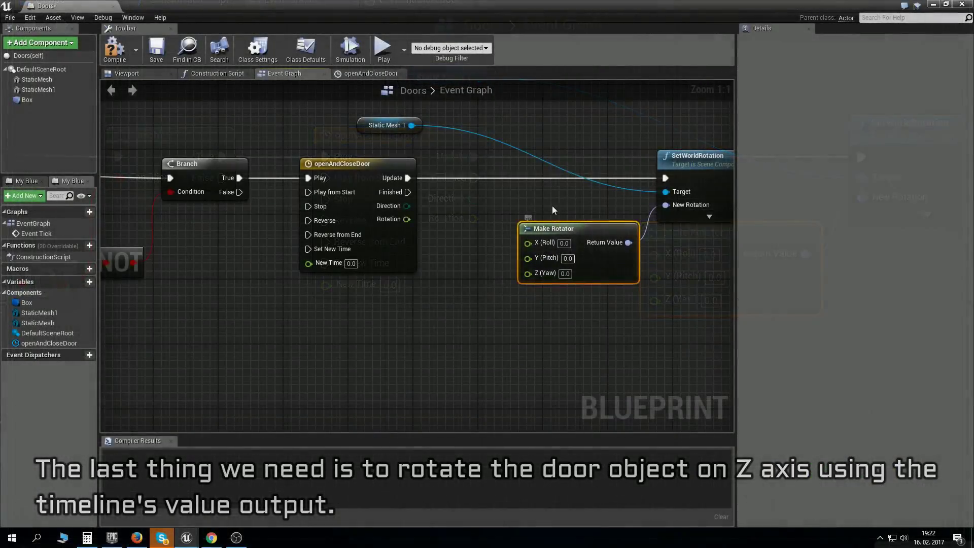
Step: Test-swing StaticMesh1 with the rotation gizmo, then reset its yaw to 0°
click(127, 74)
scroll(445, 258, up, 5)
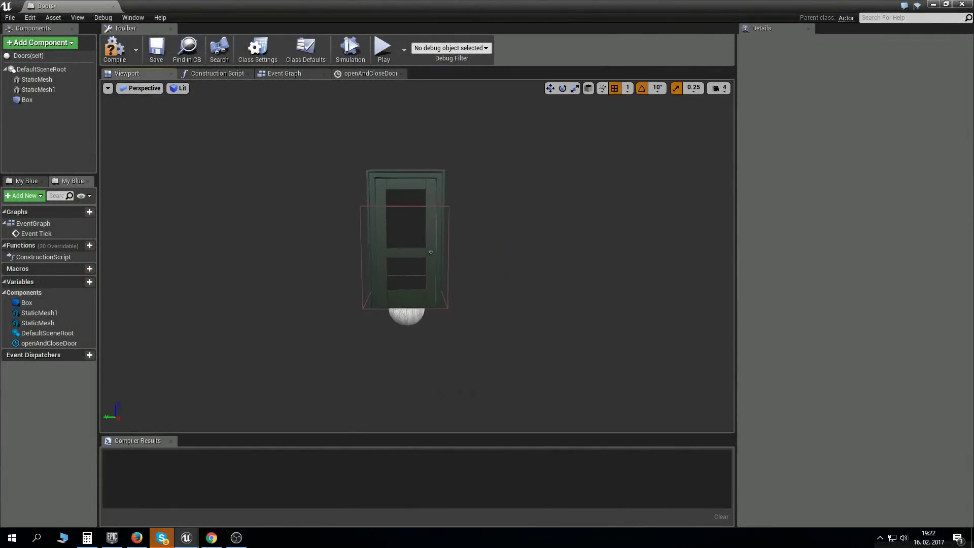
click(48, 89)
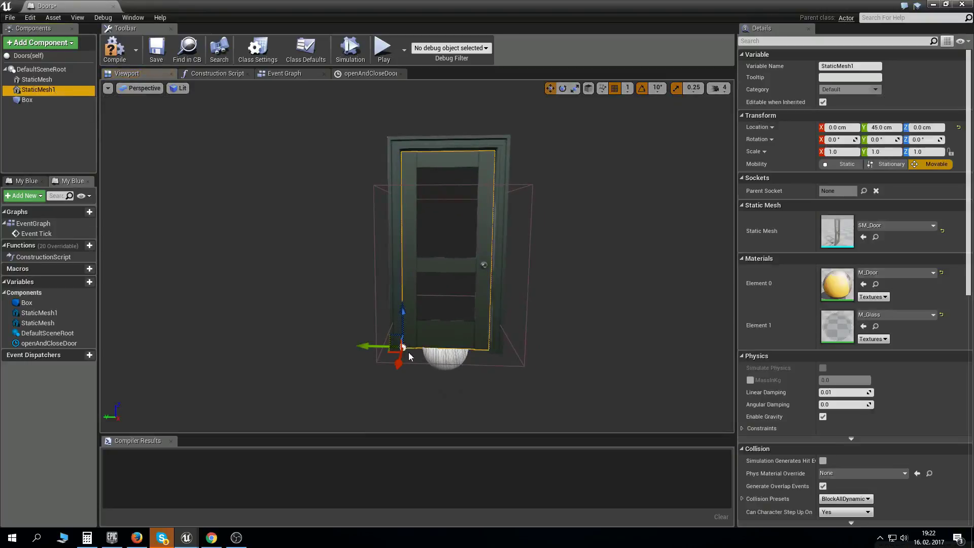
key(e)
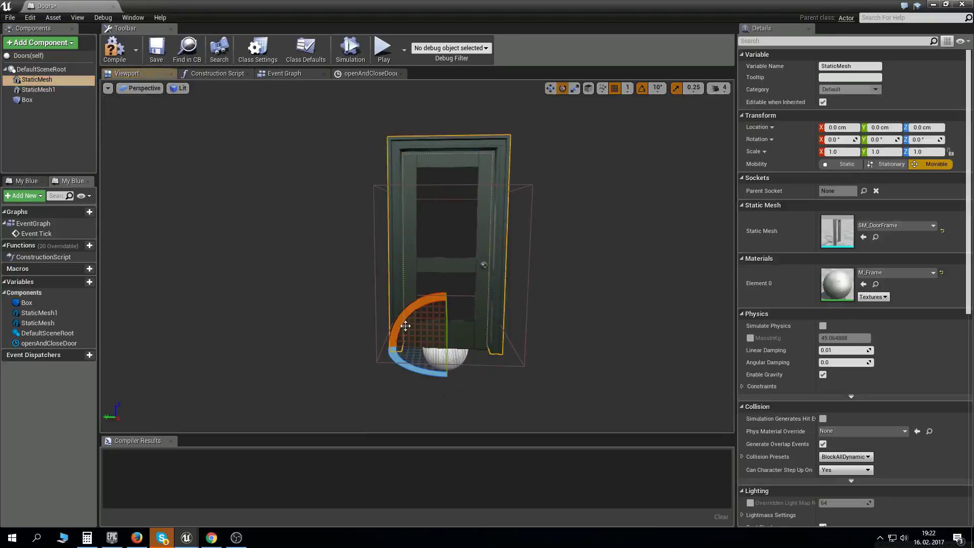
mouse_move(432, 356)
mouse_down()
mouse_move(335, 358)
mouse_move(439, 367)
mouse_up()
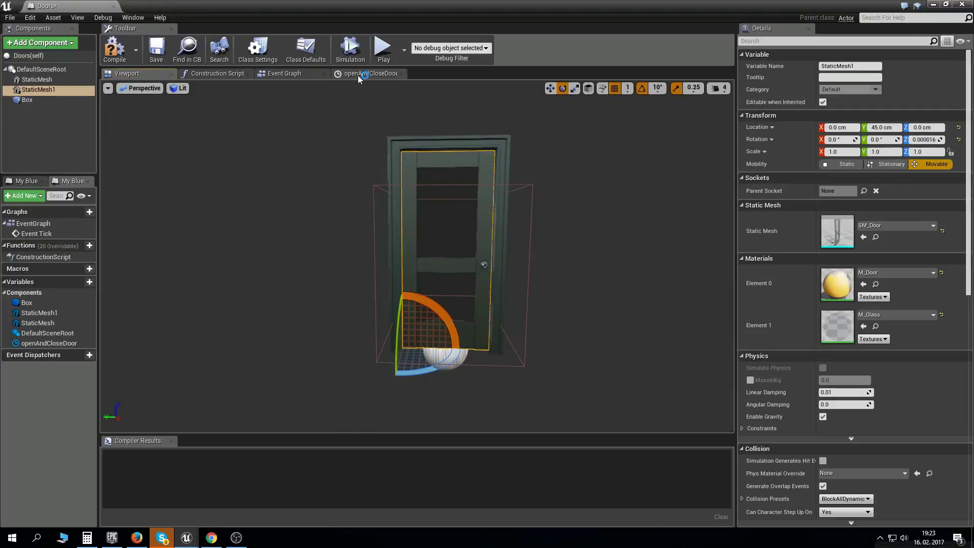
click(924, 138)
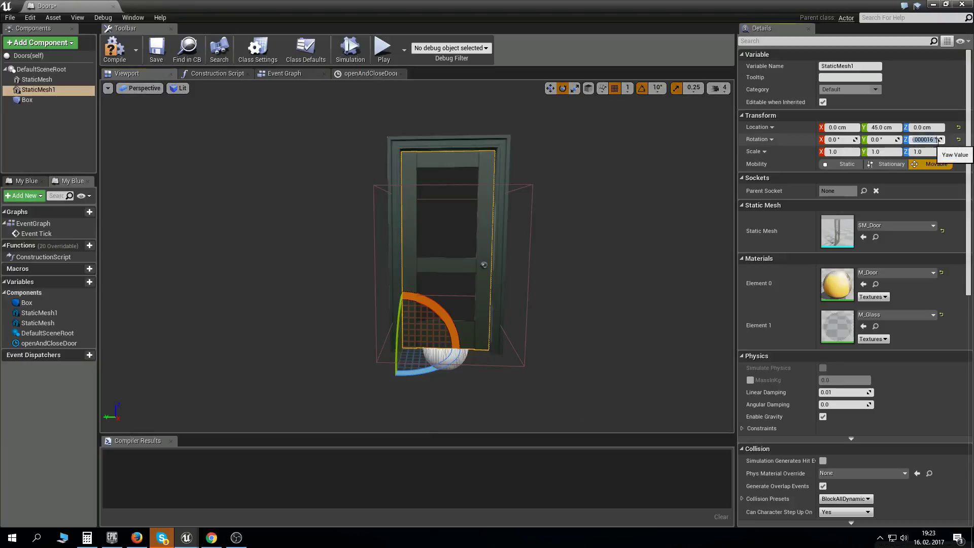
text(0)
click(368, 73)
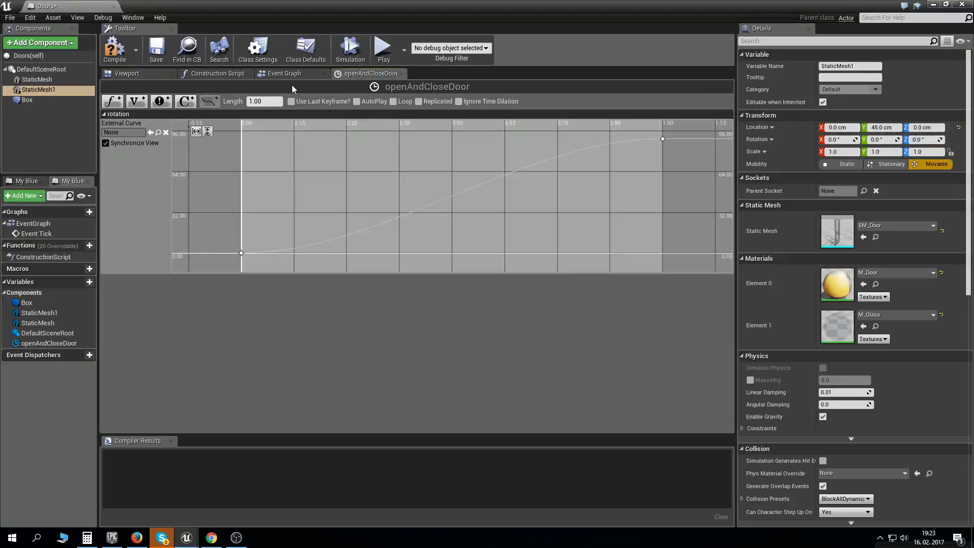
Step: Wire timeline Rotation into Make Rotator's yaw and Branch False into Reverse, then compile
click(284, 73)
drag(450, 270, 374, 252)
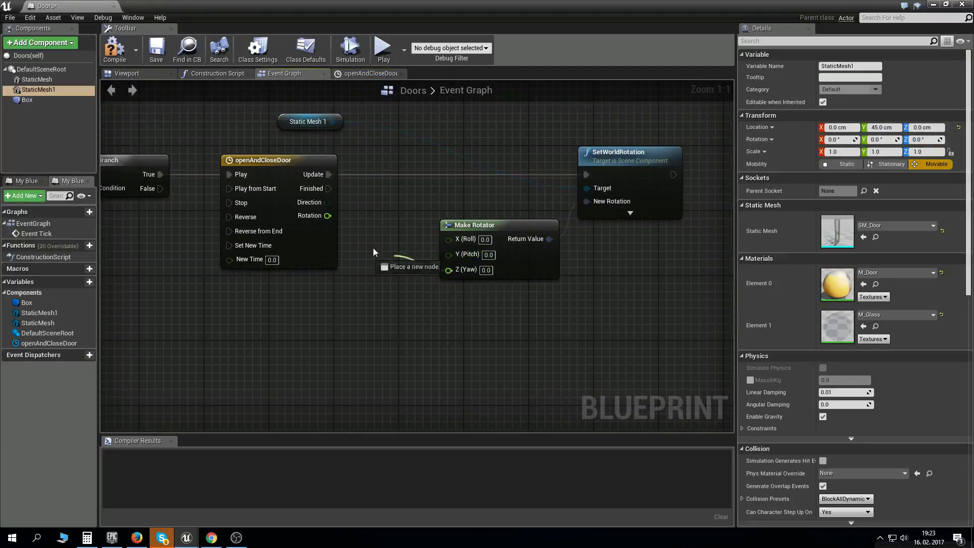
drag(328, 219, 327, 216)
right_drag(363, 290, 532, 236)
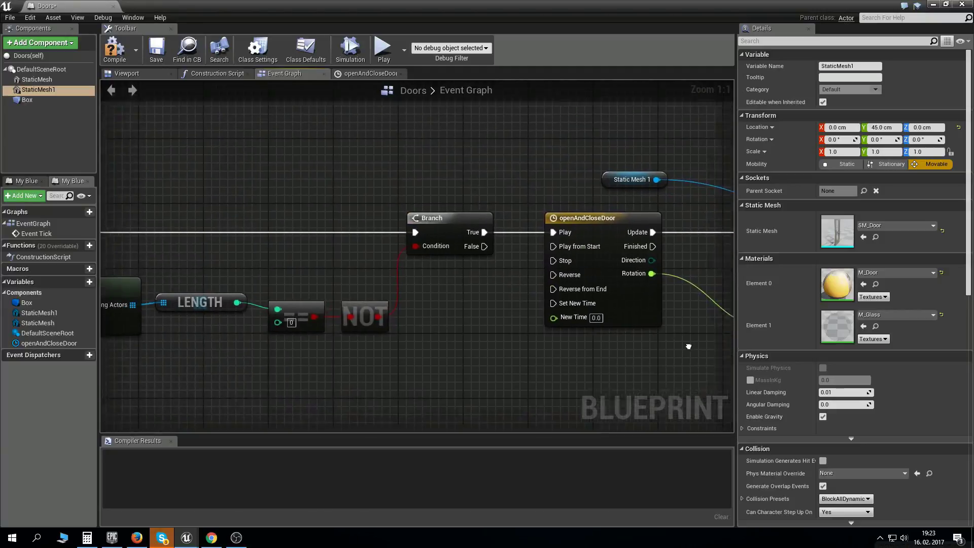
drag(502, 225, 571, 253)
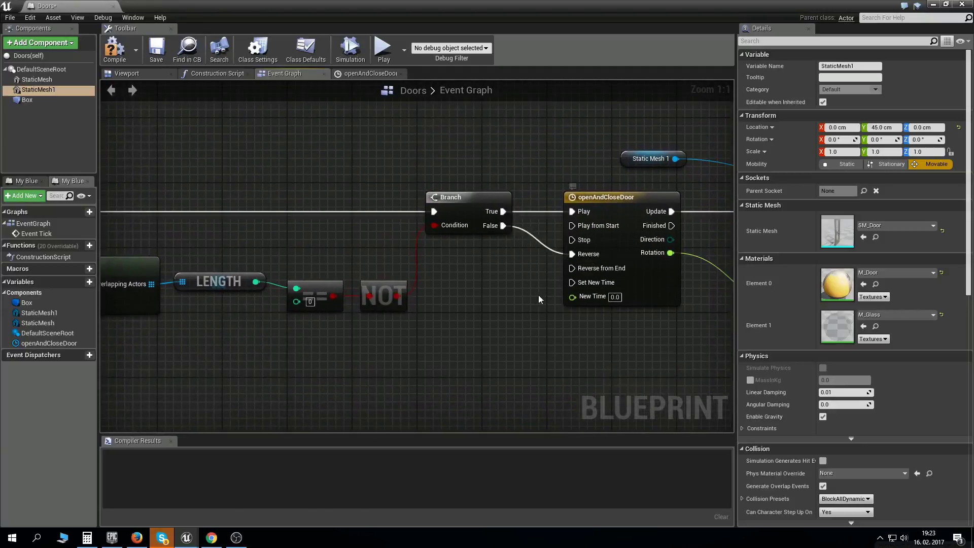
click(114, 49)
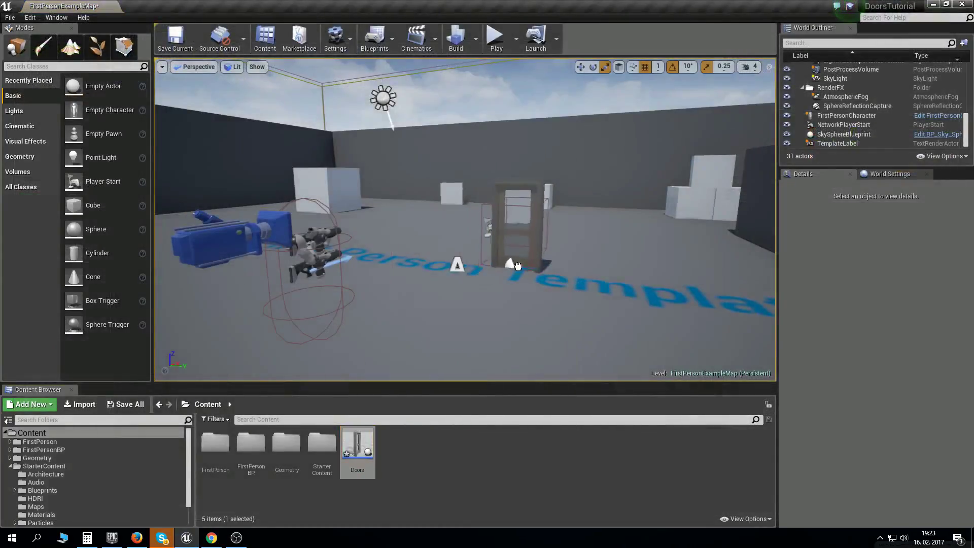
Step: Place a Doors actor in the first-person level and run Play In Editor, restarting once
mouse_move(386, 421)
mouse_down()
mouse_move(558, 278)
mouse_move(564, 253)
mouse_up()
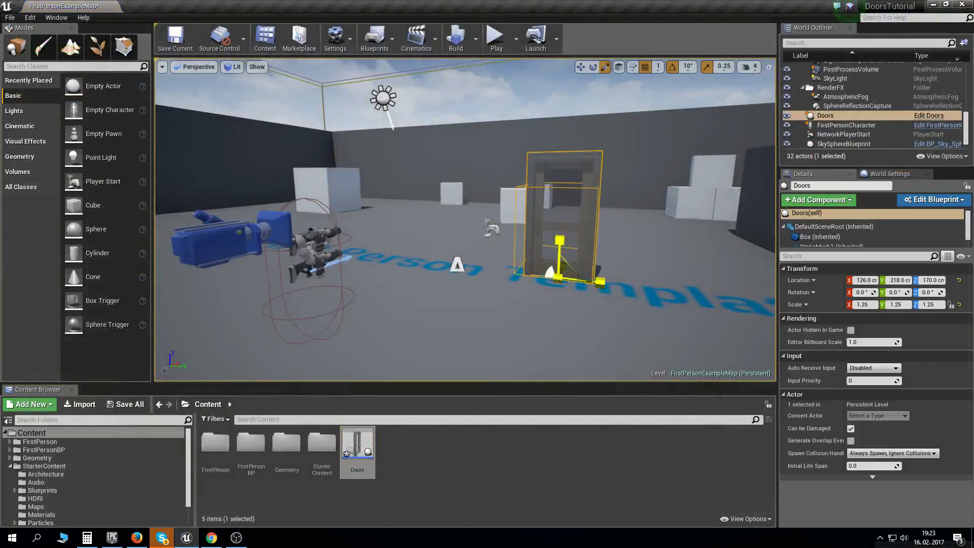
click(496, 38)
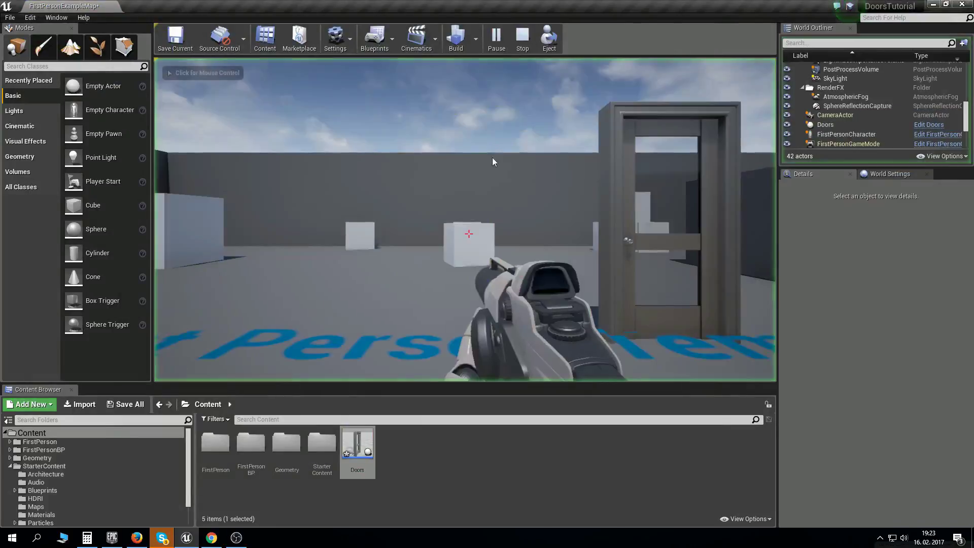
key(Escape)
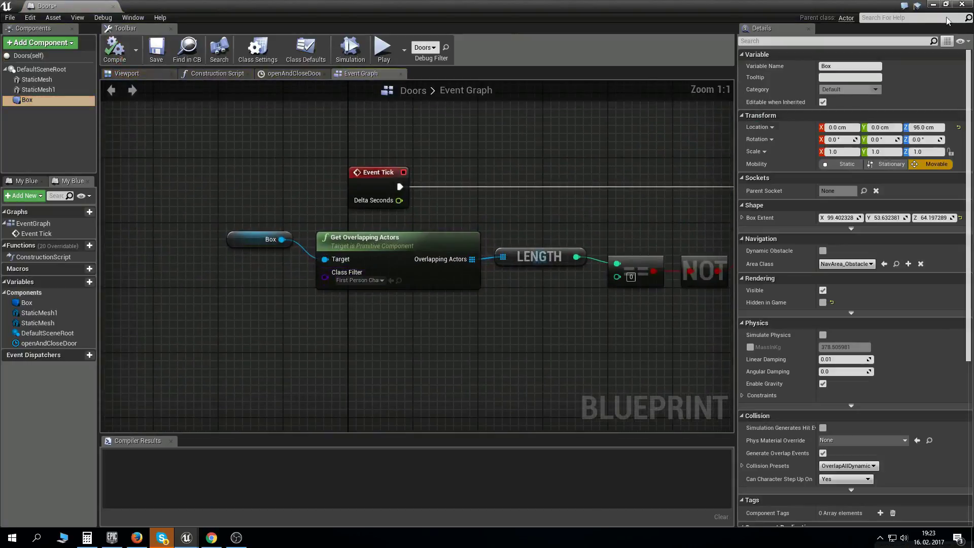
key(alt+p)
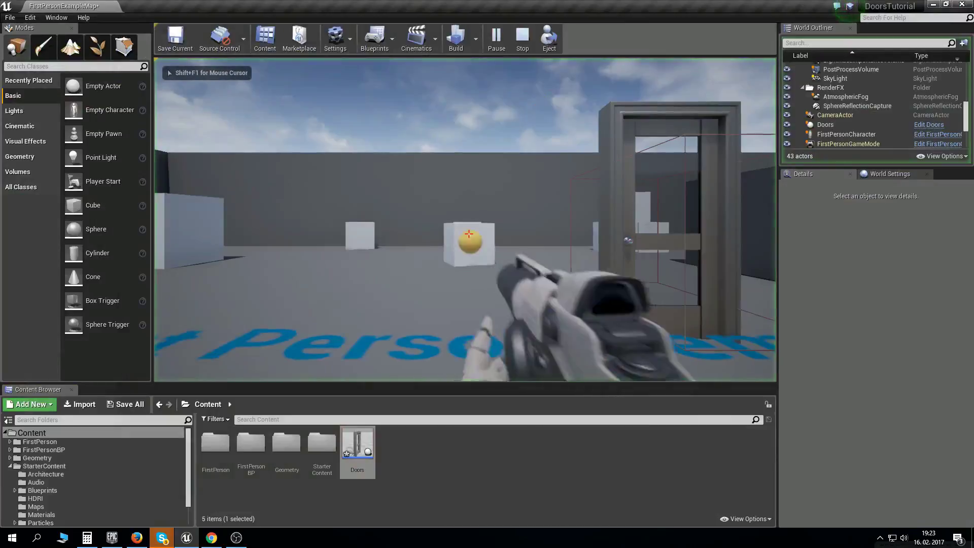
Step: Go fullscreen and walk up to the door so it swings open, passing through
key(F11)
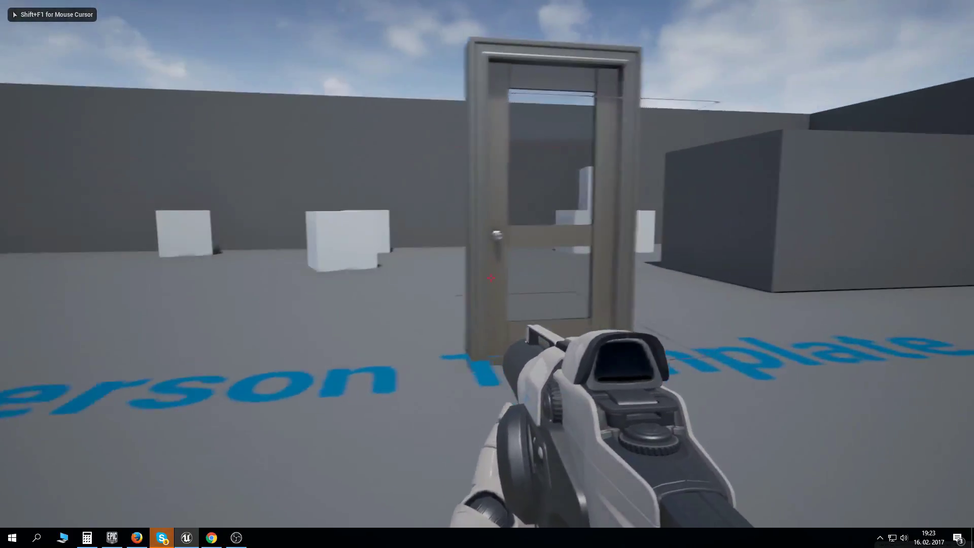
key(w)
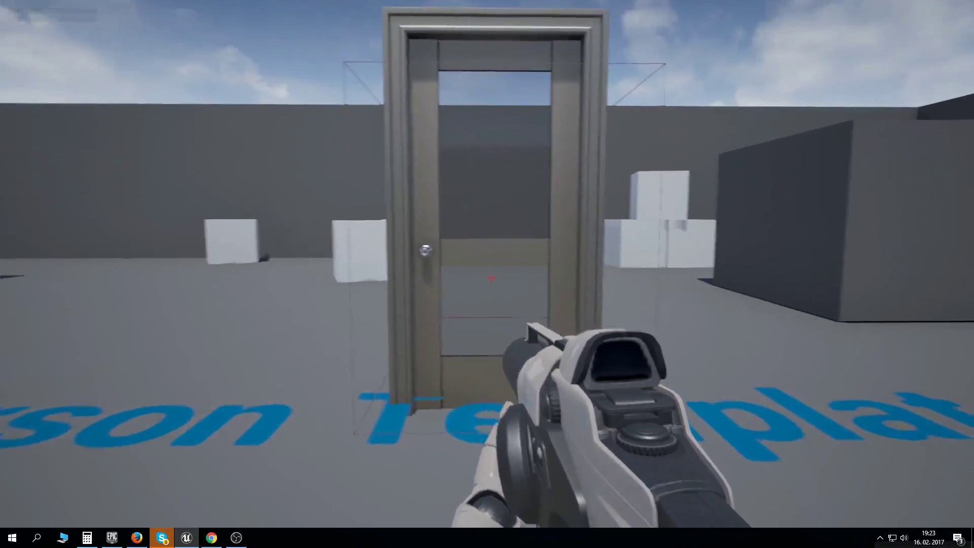
key(w)
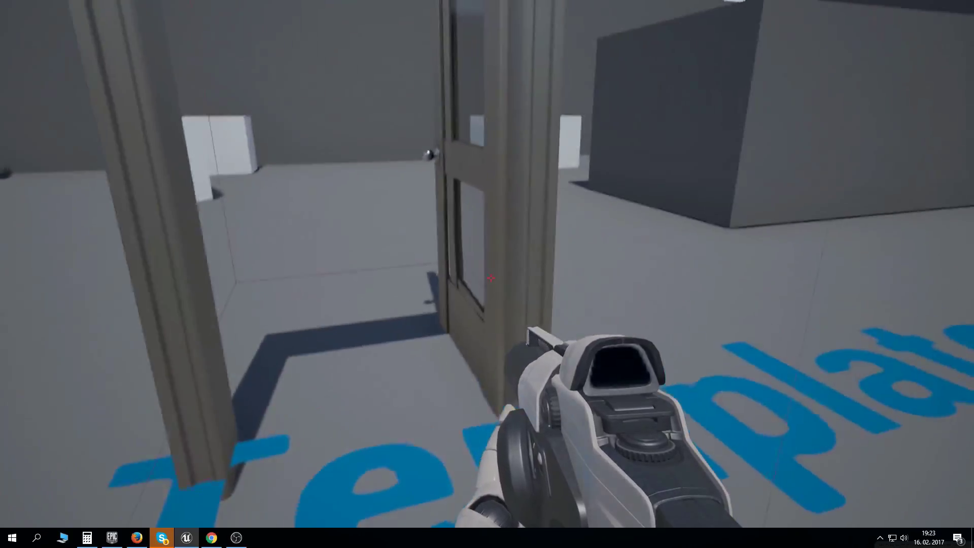
key(w)
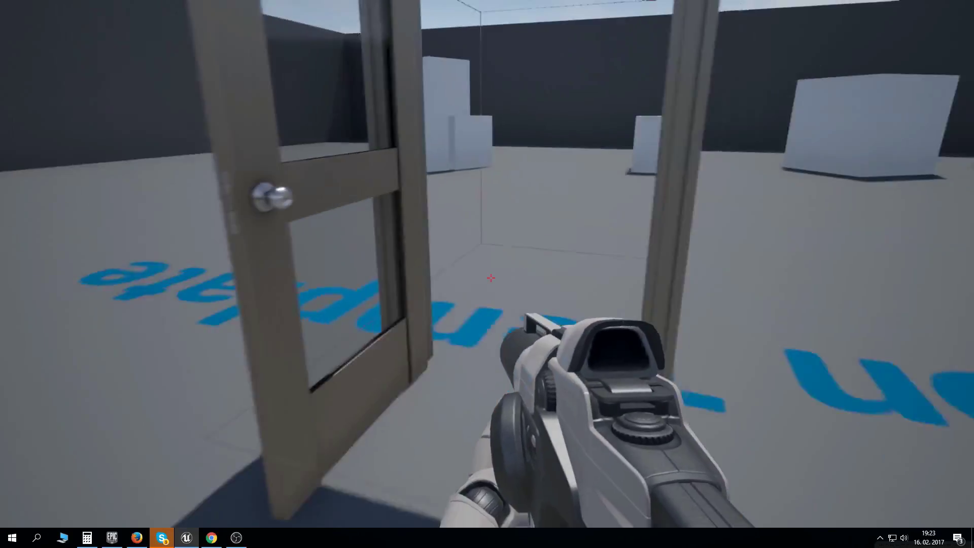
Step: Back away so the door closes, then approach again and walk into the room
key(s)
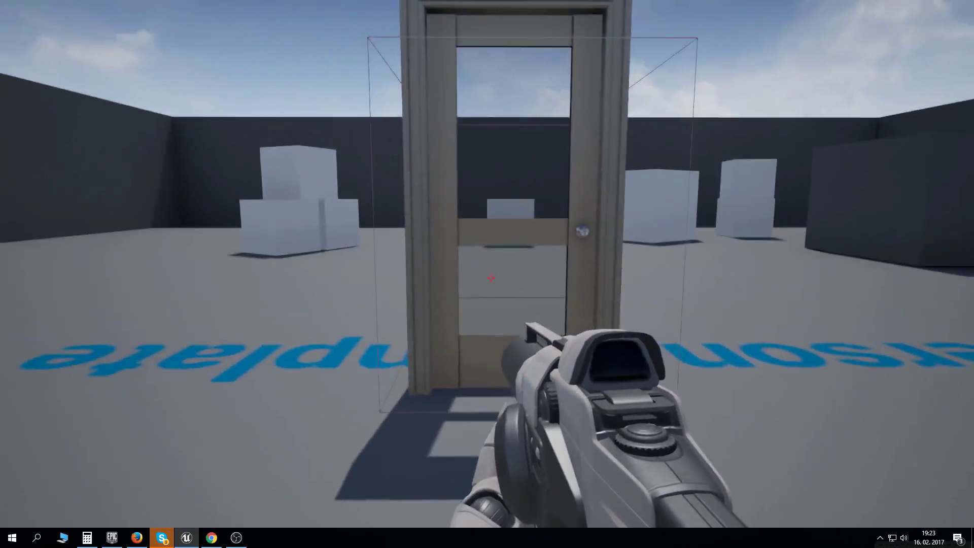
key(w)
key(w)
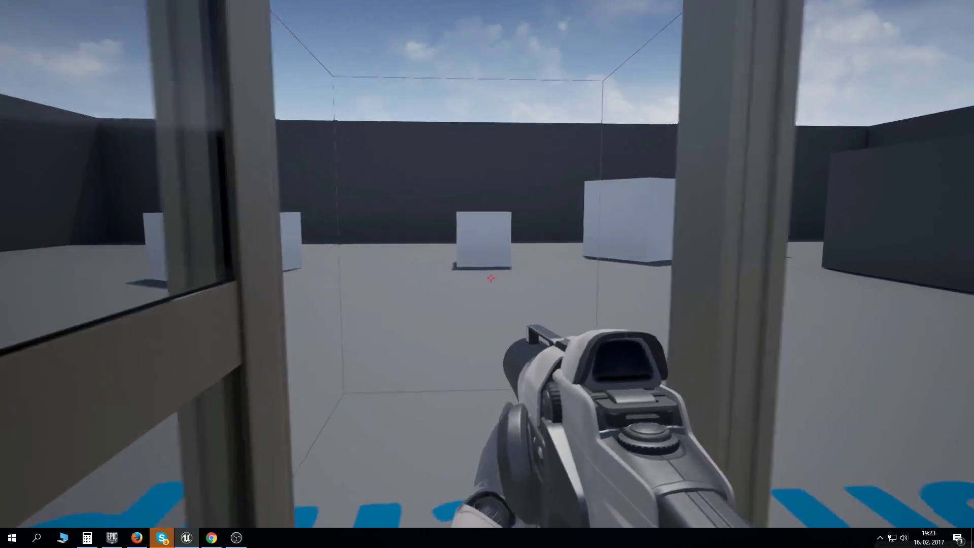
key(s)
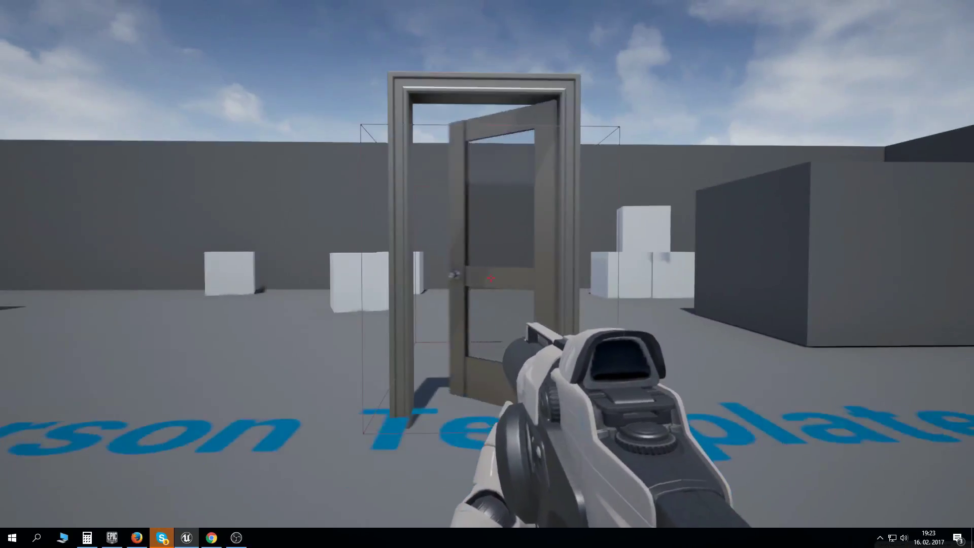
key(w)
key(w)
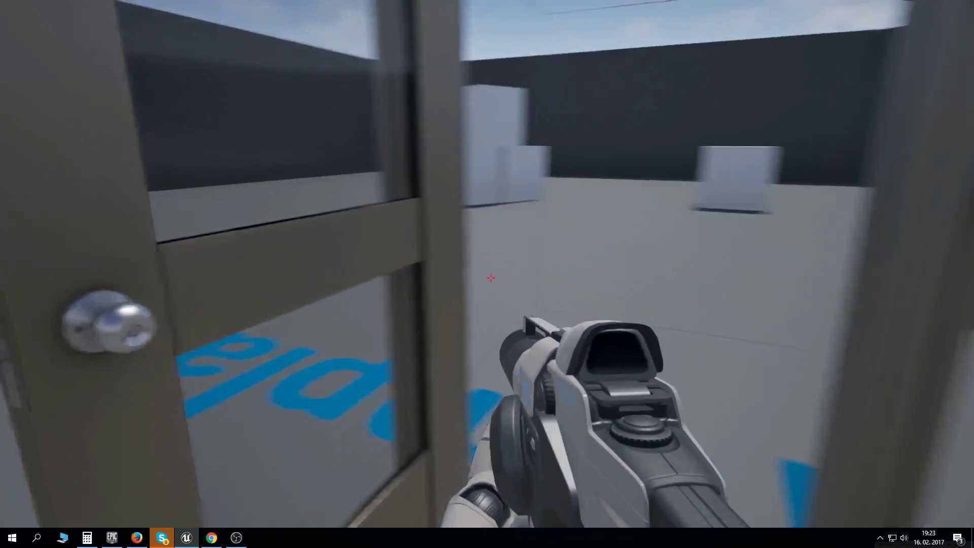
key(w)
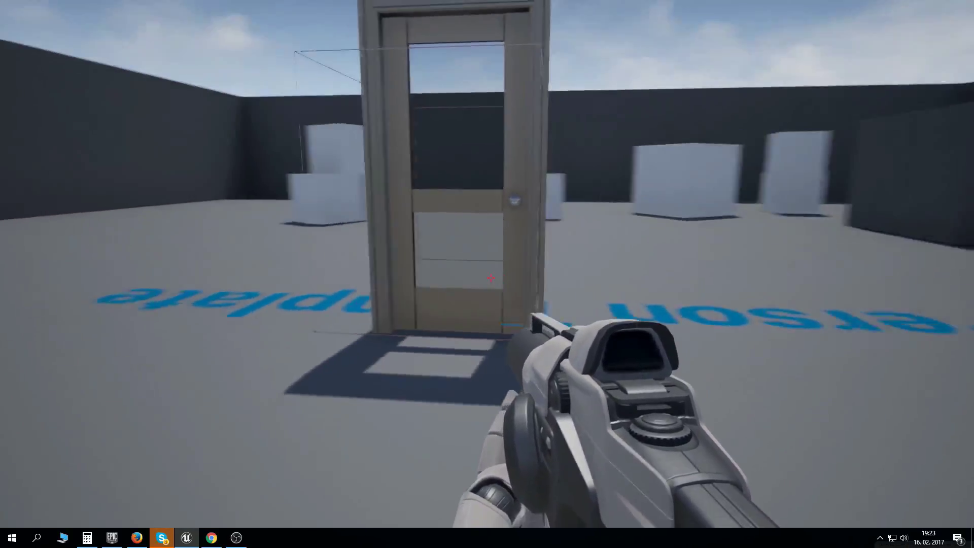